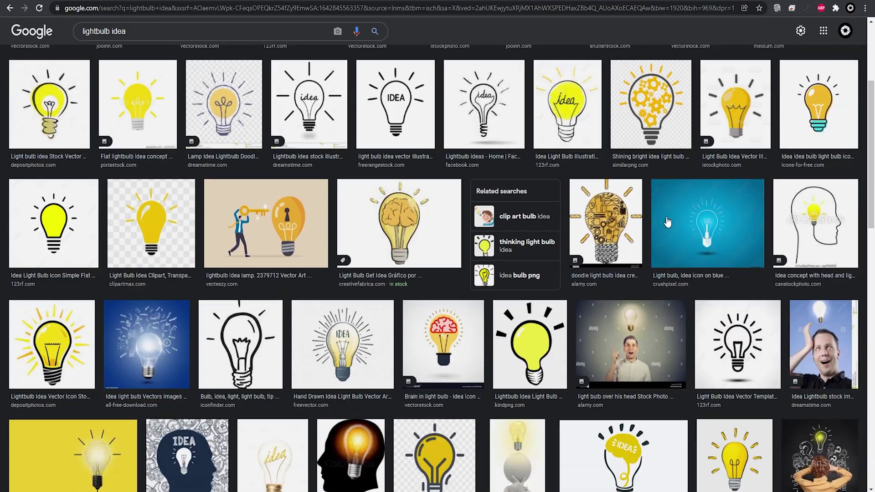
Step: Scroll through the Google Images 'lightbulb idea' results for inspiration
scroll(666, 222, down, 3)
scroll(667, 221, down, 6)
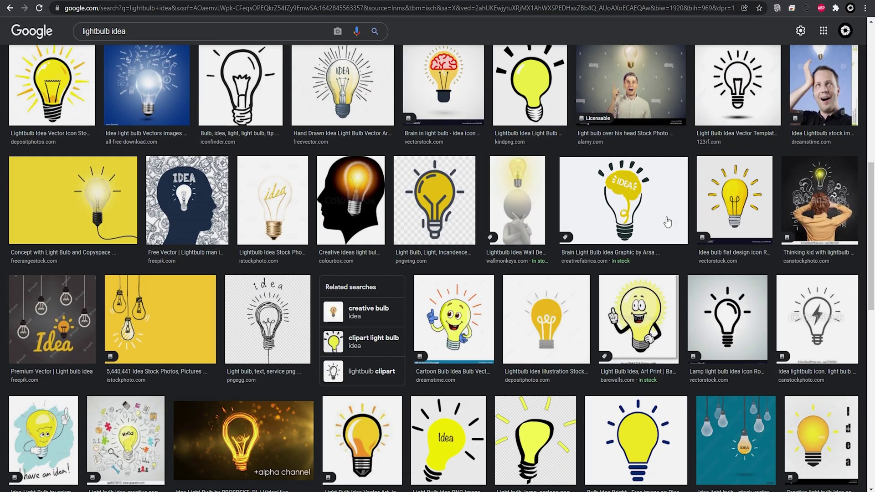
scroll(666, 221, down, 7)
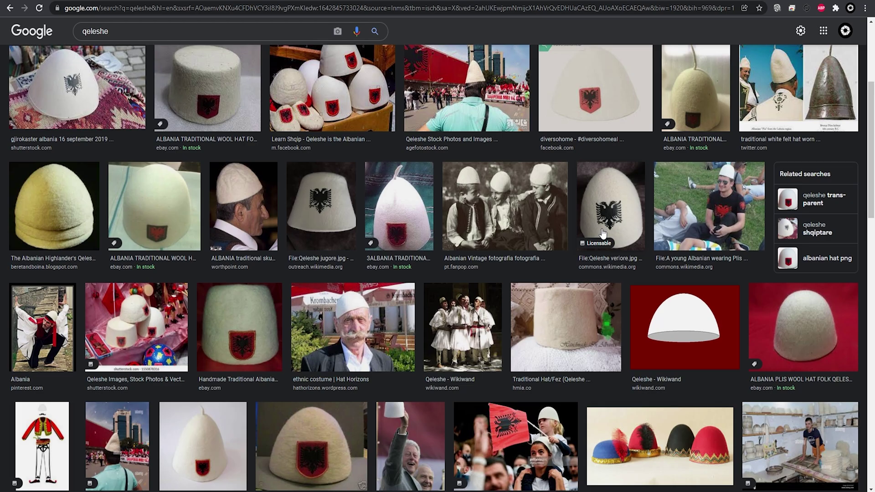
Step: Scroll past the Albanian flag video post and preview a qeleshe hat image
scroll(602, 234, down, 3)
click(382, 189)
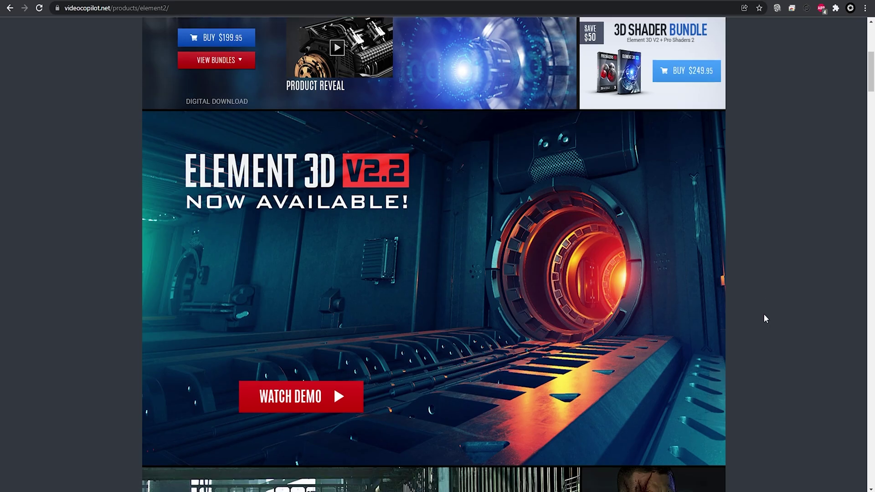
Step: Scroll the Element 3D V2.2 product page, then view the Blender scene through the camera
scroll(764, 313, down, 8)
scroll(764, 314, down, 6)
scroll(764, 314, down, 13)
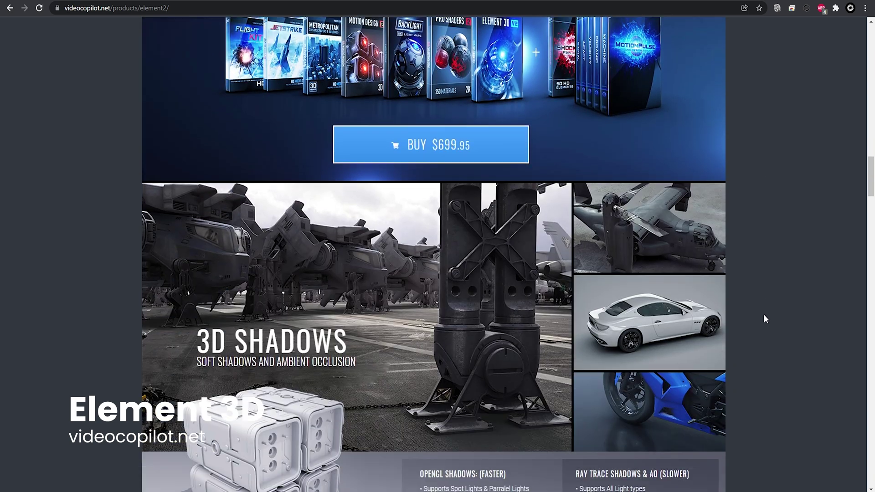
scroll(764, 318, down, 10)
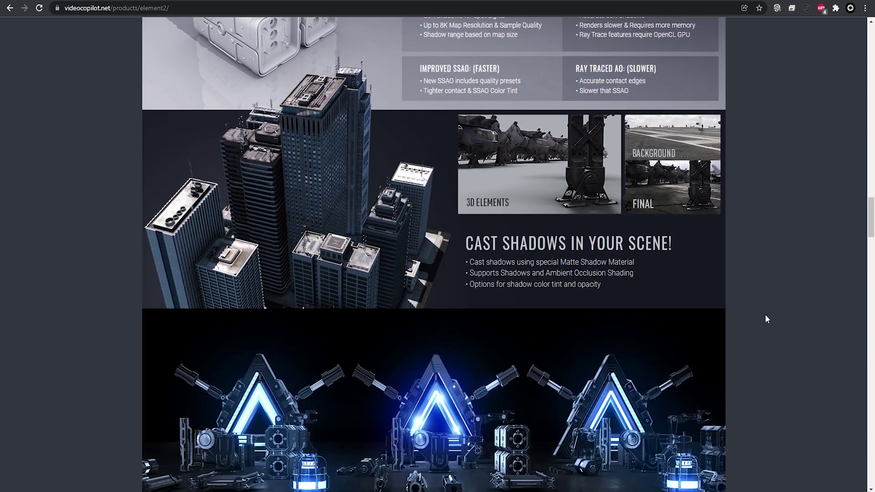
scroll(765, 315, down, 3)
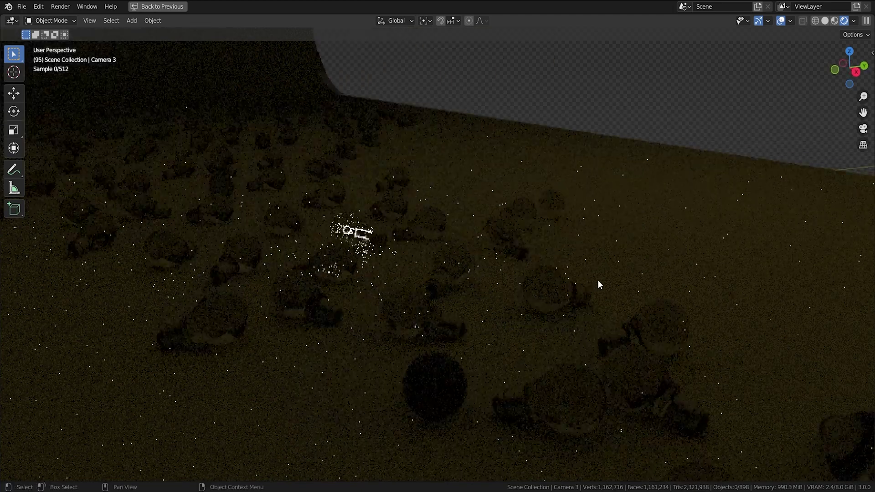
middle_drag(597, 279, 546, 291)
key(KP_0)
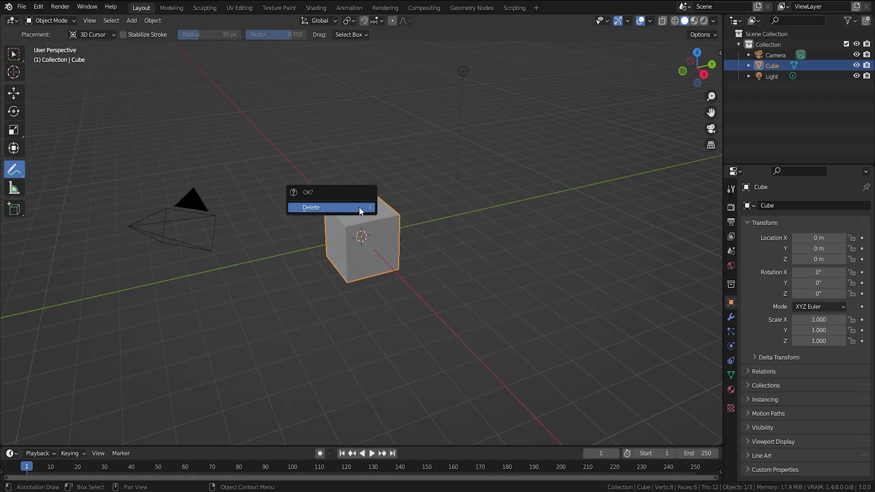
Step: Delete the default Cube so only the Camera and Light remain
click(360, 209)
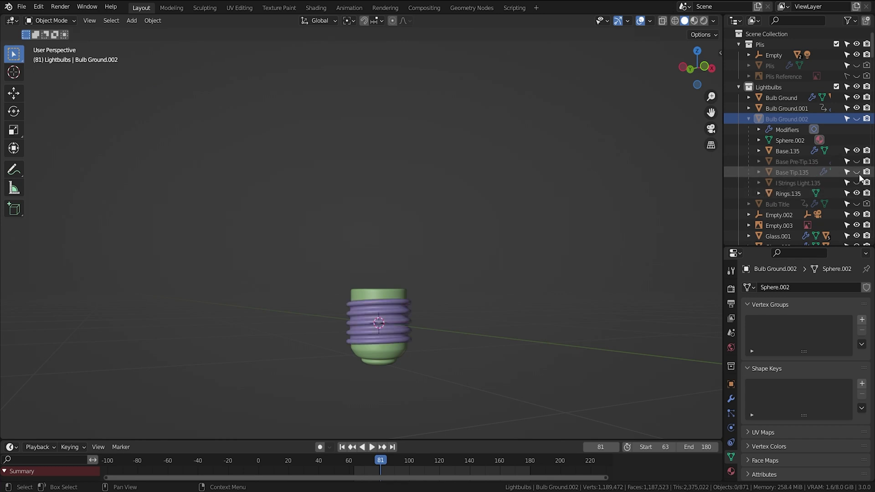
Step: Unhide Bulb Ground.002 and select its metal base rings to inspect their material
click(856, 119)
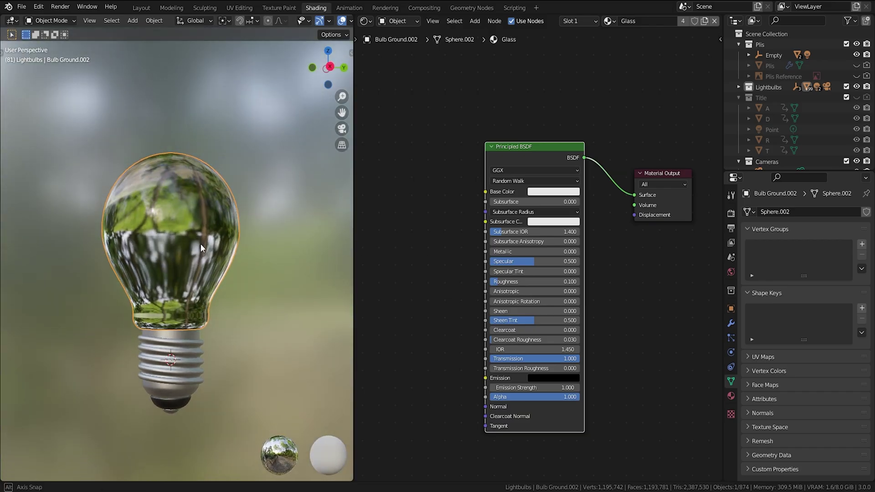
middle_drag(201, 243, 263, 261)
click(193, 349)
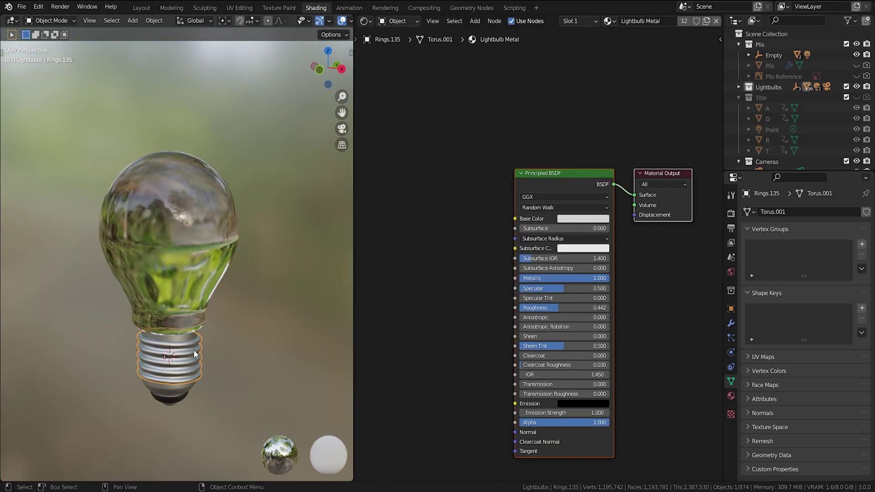
click(193, 349)
middle_drag(193, 349, 199, 360)
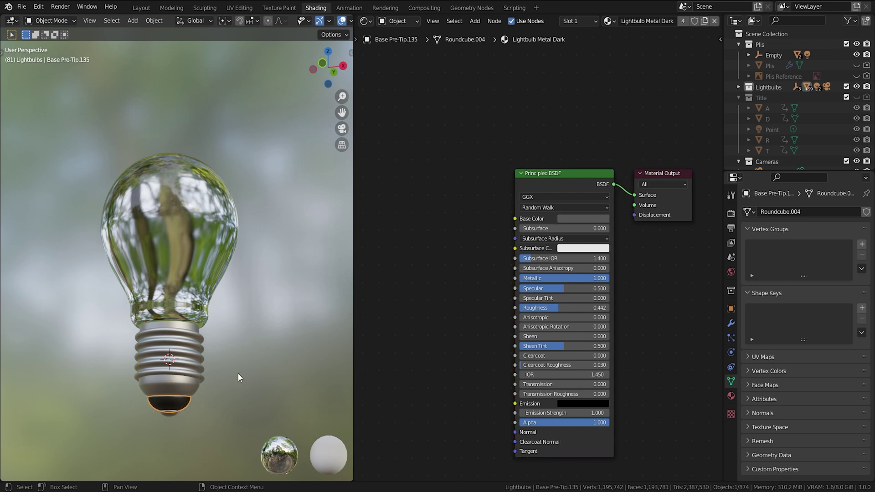
Step: Inspect the bulb's glass and filament material nodes, then switch to Rendered shading
click(176, 210)
click(172, 220)
middle_drag(614, 270, 575, 294)
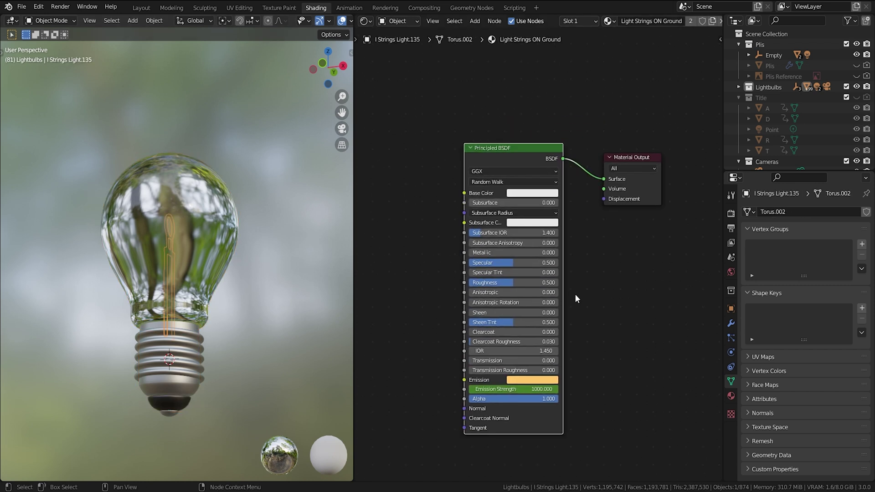
click(335, 21)
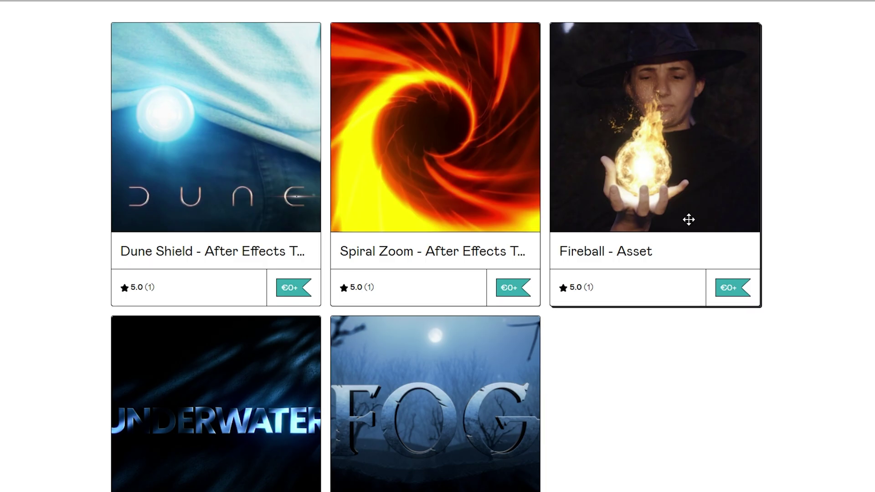
Step: Flip through Spiral Zoom's preview slides to the last purple one and enter price 0
scroll(436, 246, down, 3)
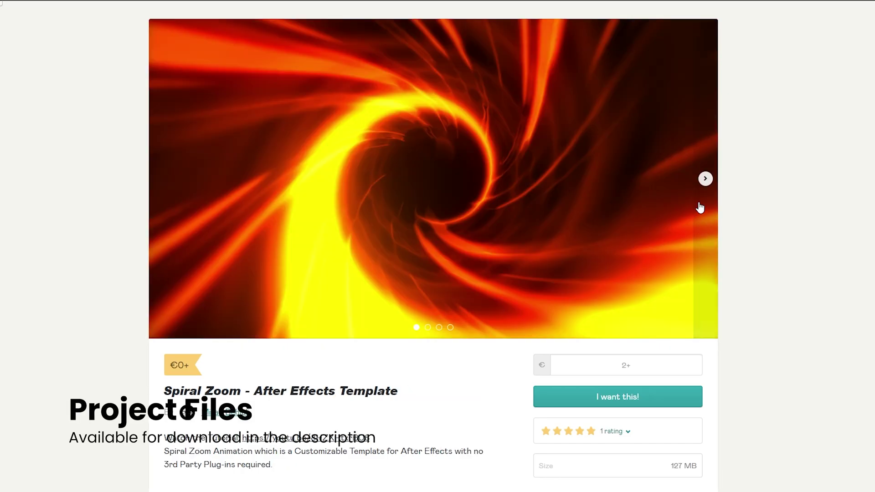
click(699, 205)
click(699, 205)
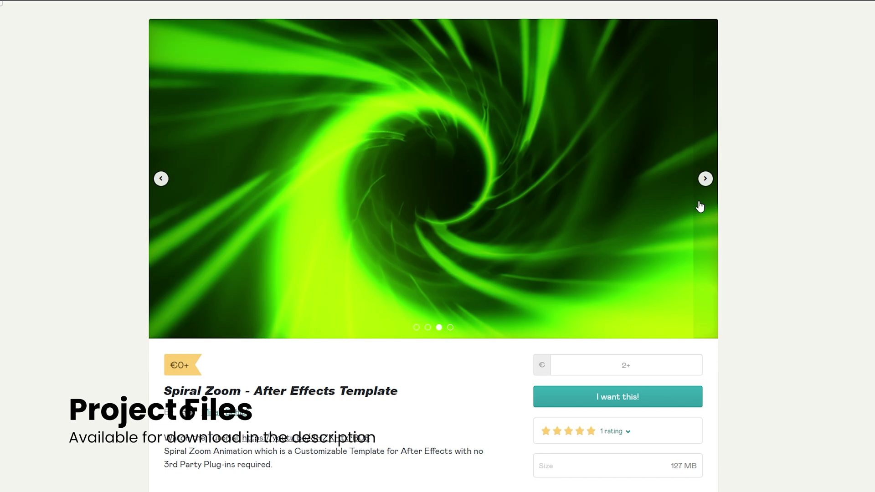
click(700, 206)
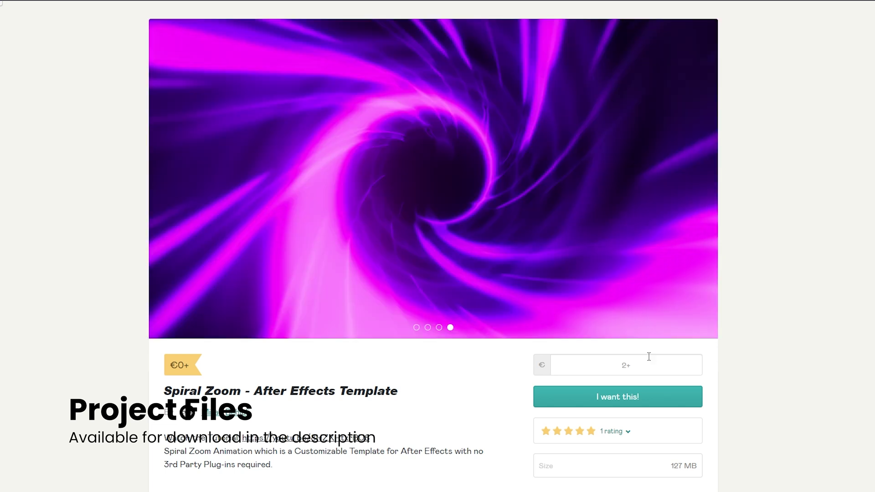
text(0)
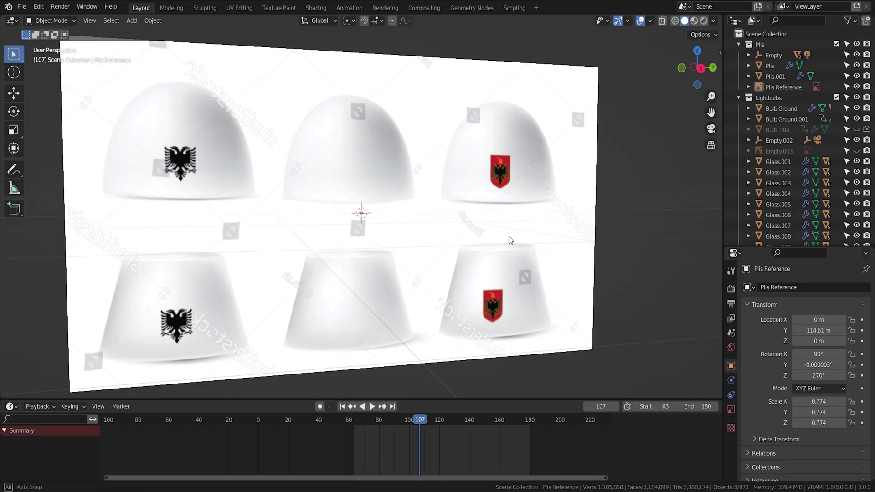
middle_drag(310, 160, 373, 200)
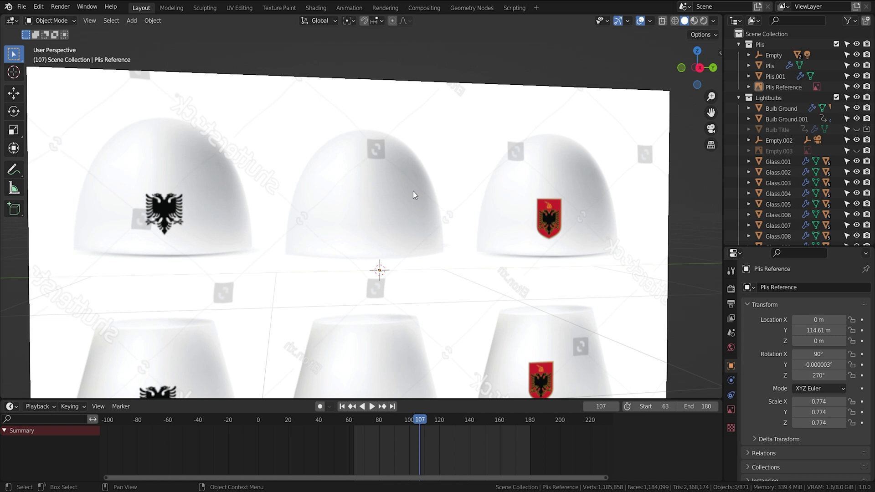
Step: Add a Round Cube and scale it down, viewed from the right side
key(shift+a)
mouse_move(413, 191)
click(477, 321)
key(KP_3)
key(s)
click(423, 240)
Step: Delete the sphere's lower half and shape the dome by raising its top vertex with falloff
key(Tab)
scroll(422, 240, up, 5)
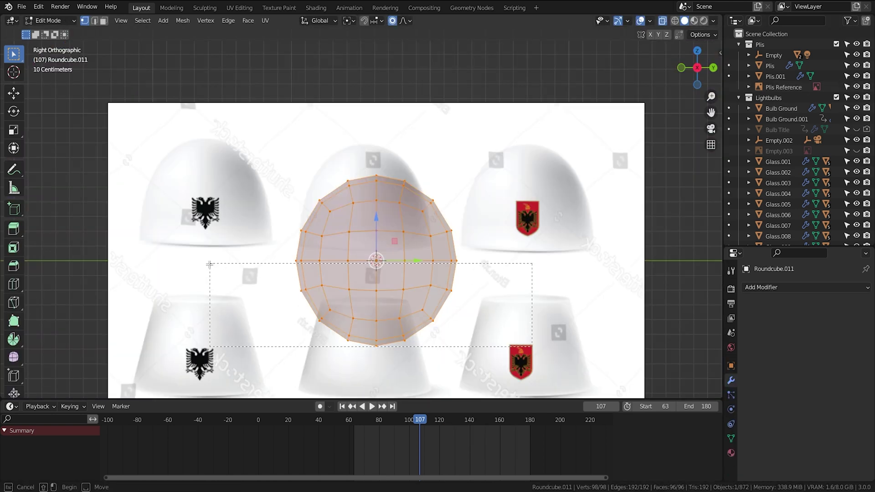
key(x)
click(209, 265)
key(a)
key(s)
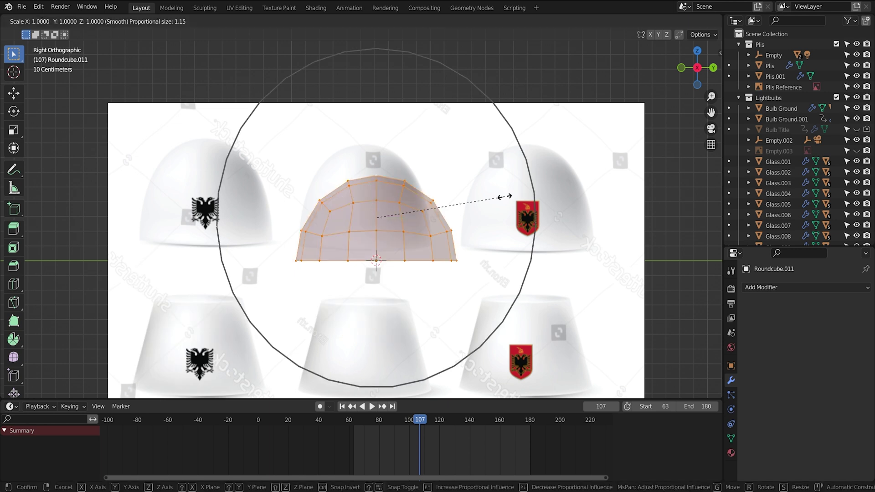
click(483, 201)
key(alt+a)
click(376, 176)
key(g)
click(416, 170)
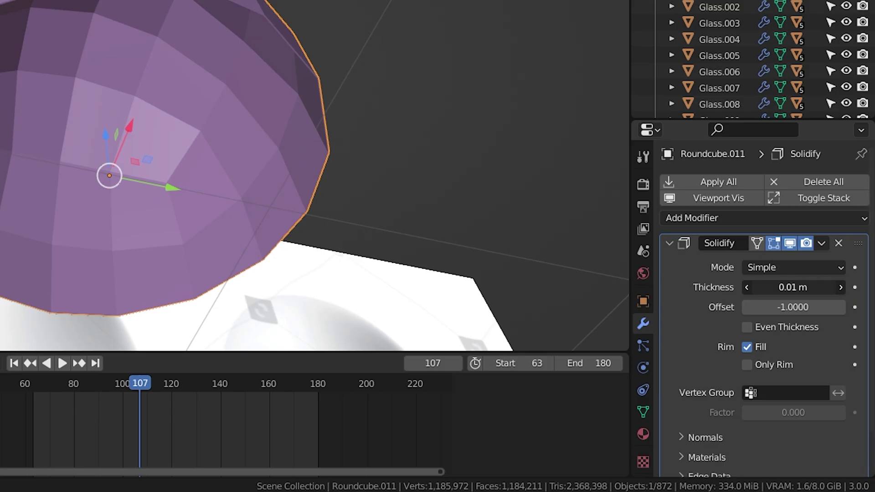
Step: Thicken the shell from 0.01 m to 0.05 m and lower the Plis Bump strength to 0.286
drag(793, 287, 815, 287)
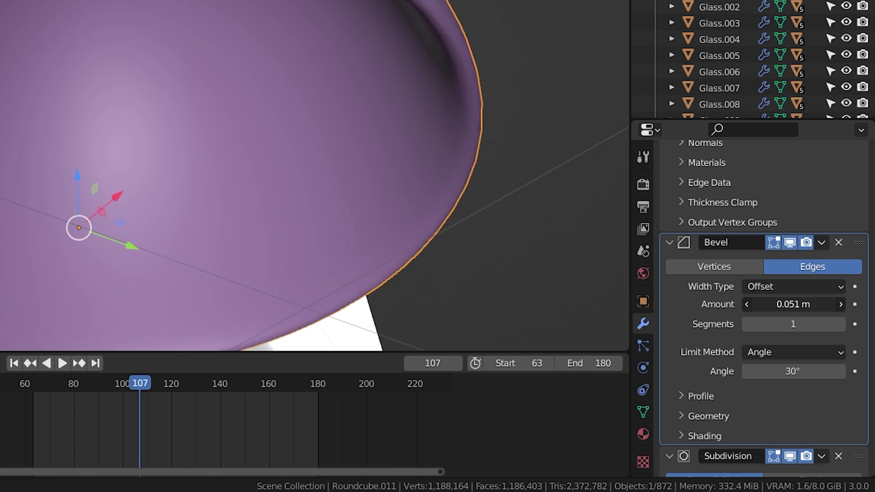
middle_drag(279, 149, 297, 74)
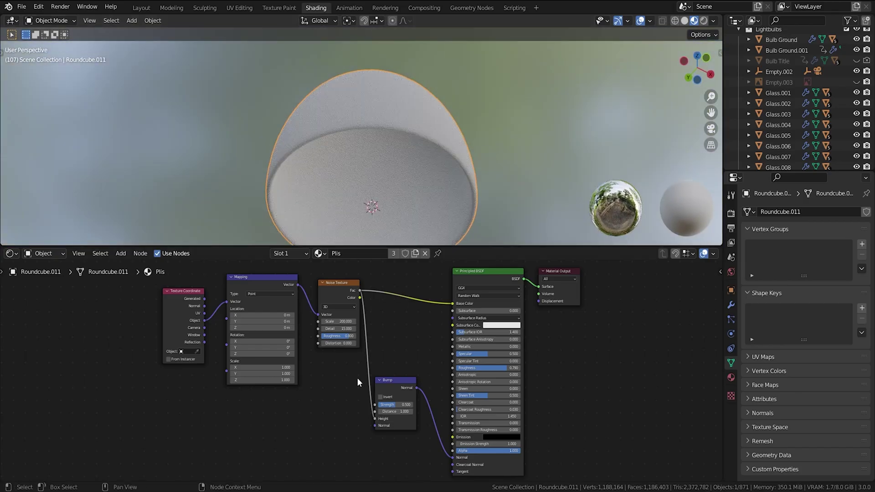
scroll(357, 382, up, 2)
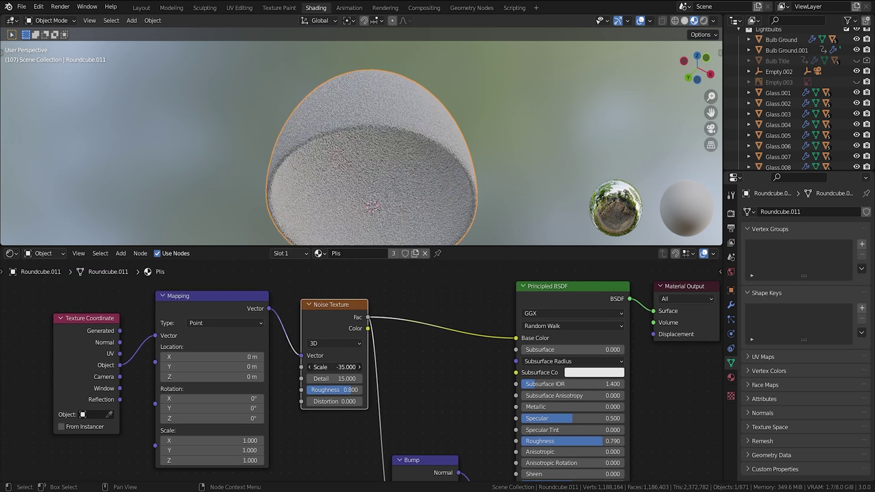
ctrl+scroll(382, 380, down, 6)
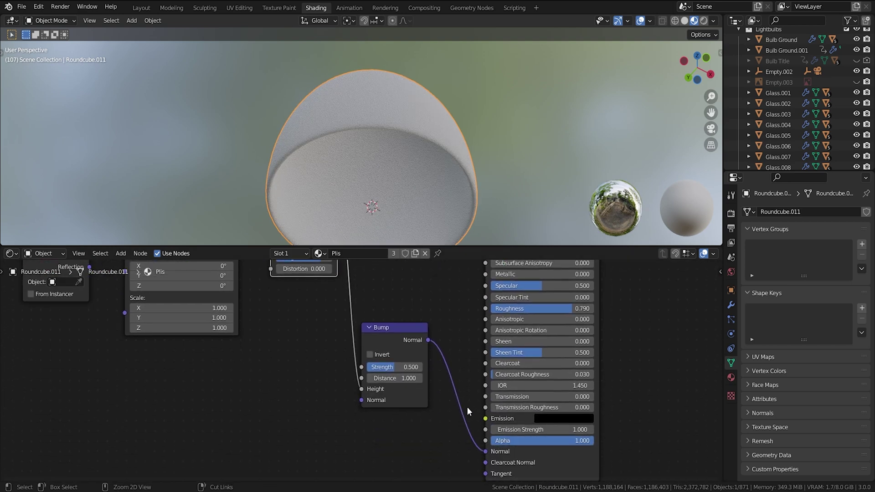
drag(388, 370, 365, 370)
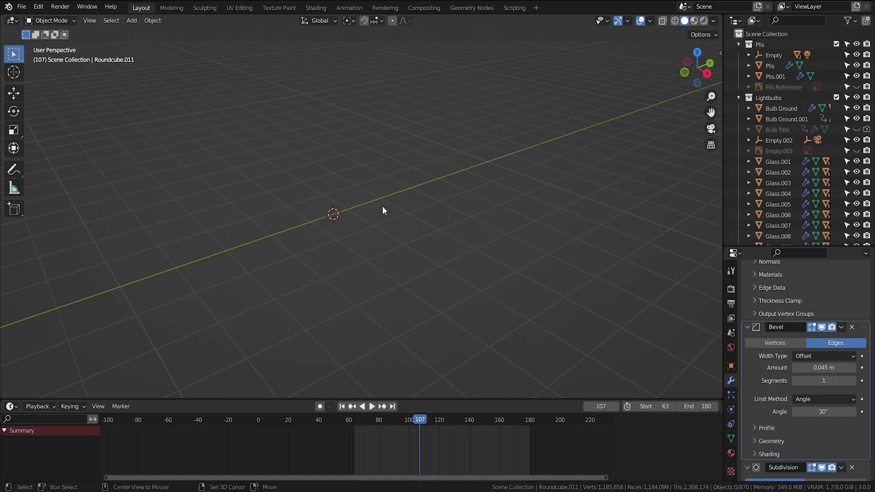
Step: Add a plane and extrude its back edge up into a wall
key(shift+a)
click(427, 201)
scroll(411, 233, up, 2)
key(Tab)
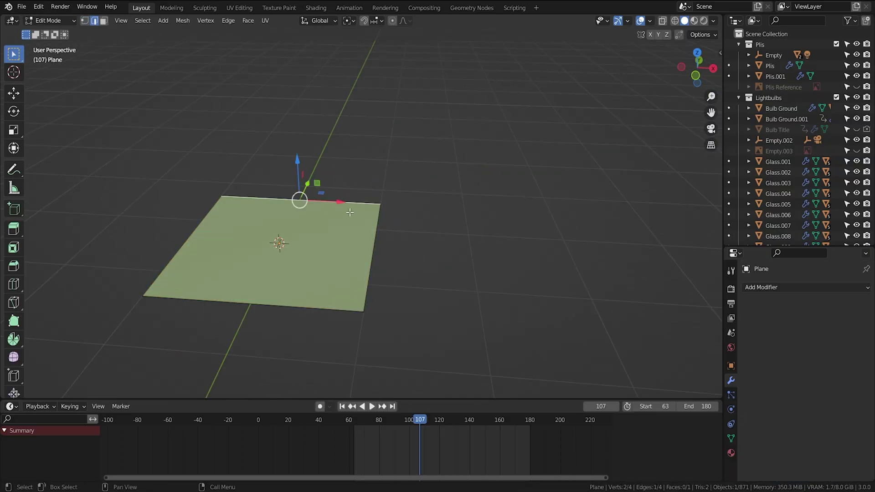
key(z)
click(347, 129)
Step: Bevel the floor-wall fold edge with many segments into a smooth curve
middle_drag(347, 129, 248, 266)
click(248, 266)
key(ctrl+b)
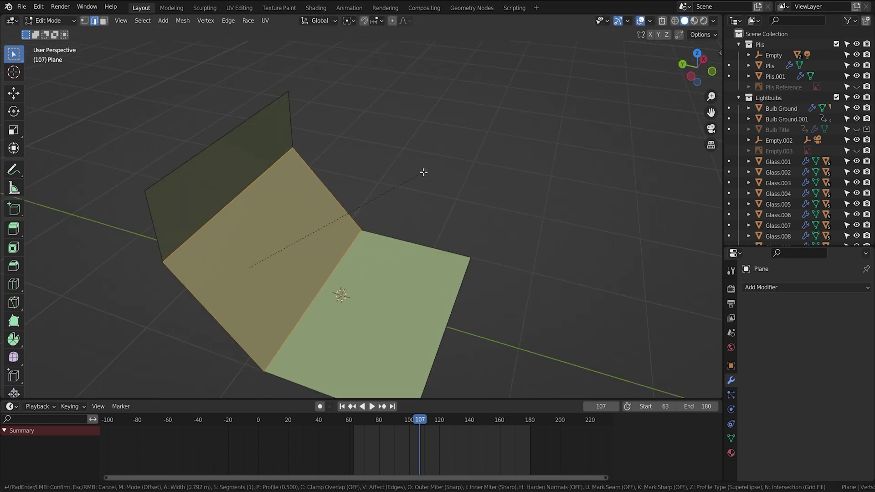
scroll(439, 141, up, 8)
click(420, 198)
key(Tab)
Step: Pull the backdrop's bottom front edge toward the viewer along Y
middle_drag(420, 197, 282, 261)
key(g)
key(y)
click(363, 328)
scroll(532, 62, down, 2)
Step: Widen the backdrop along X, raise its top edge along Z, then lower the bulb 1.1417 m
drag(567, 100, 343, 393)
key(g)
key(x)
click(540, 186)
drag(565, 84, 112, 122)
key(g)
key(z)
click(372, 35)
key(Tab)
middle_drag(456, 218, 409, 228)
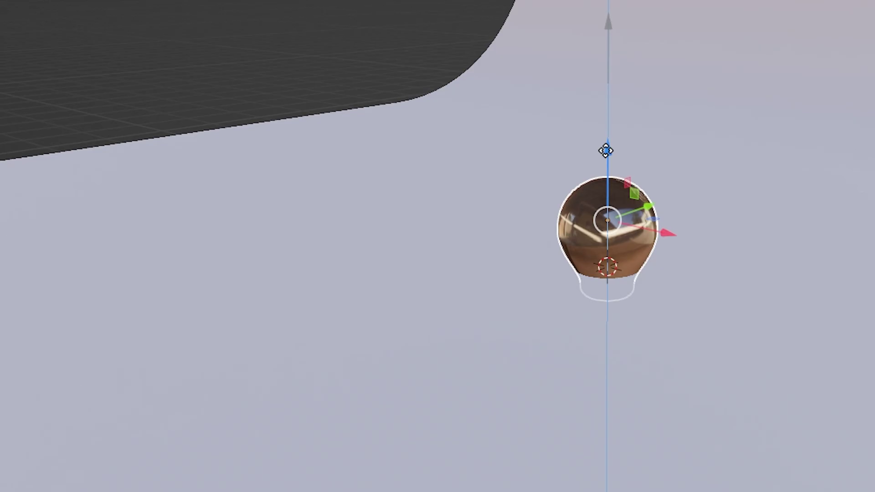
drag(606, 151, 516, 264)
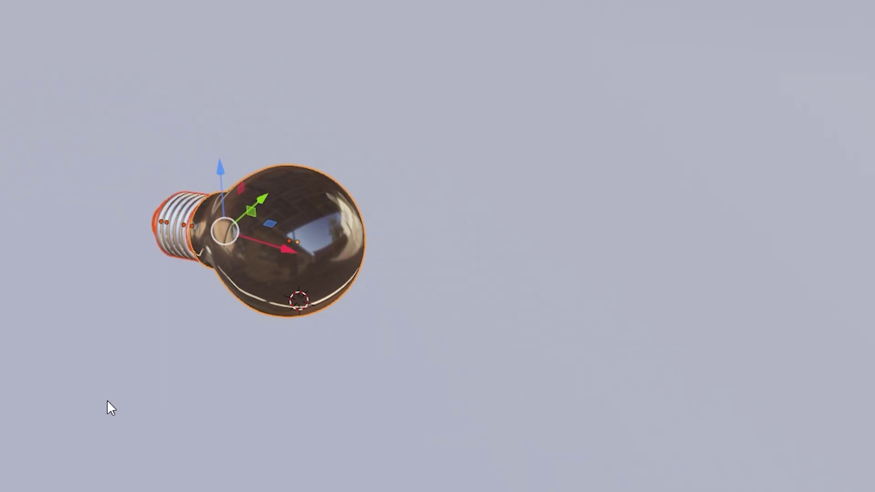
Step: Duplicate the bulb along X and set the Light Strings OFF emission strength to 0
key(shift+d)
key(x)
click(740, 369)
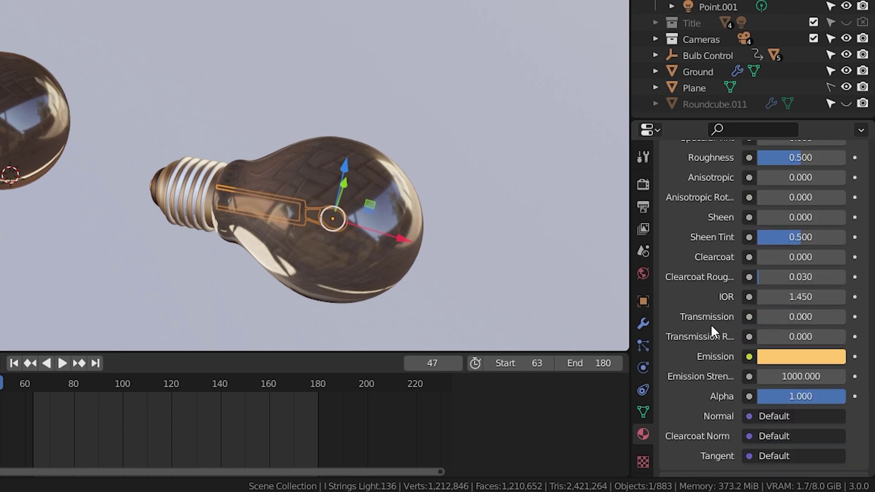
double_click(816, 375)
text(0)
key(Return)
Step: Preview in Rendered shading, reposition the dark unlit bulb, and select the right-hand bulb
key(z)
click(575, 313)
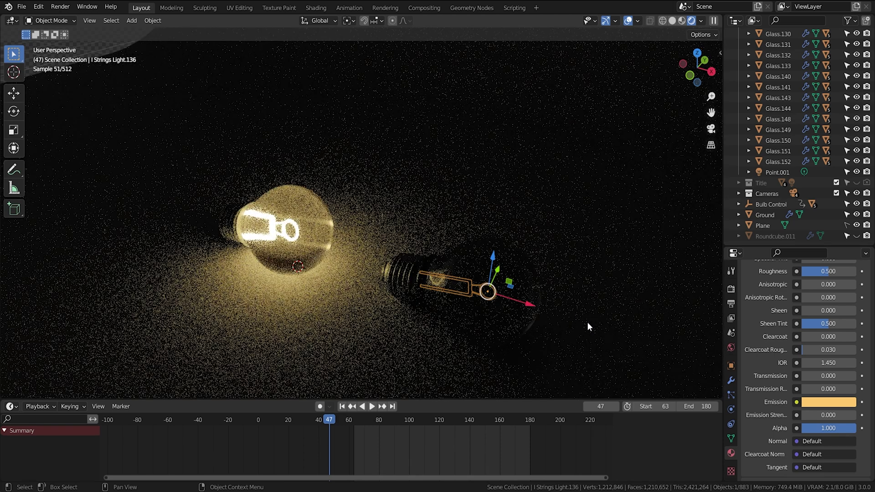
drag(583, 187, 369, 370)
scroll(561, 328, down, 2)
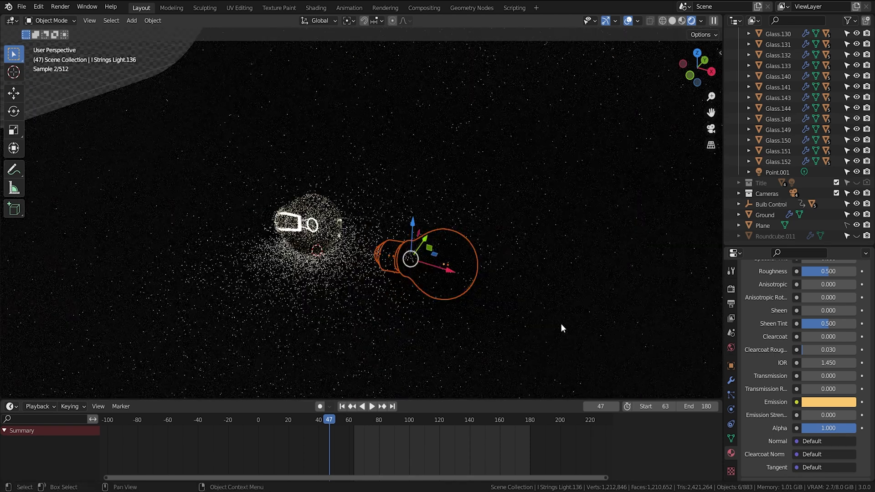
click(577, 349)
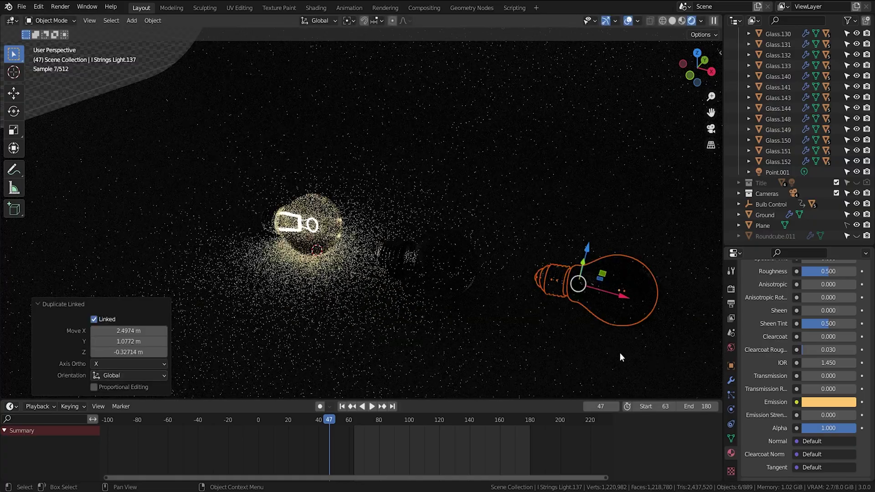
shift+middle_drag(577, 349, 525, 324)
click(499, 274)
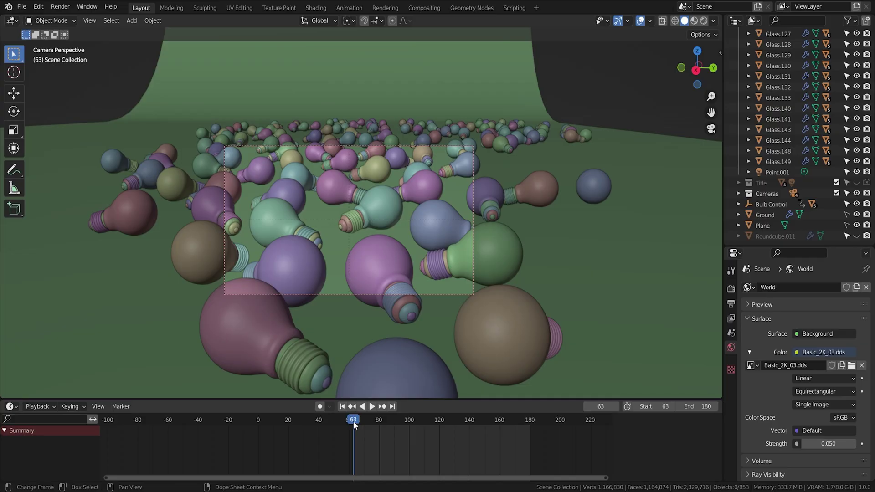
Step: Play the bulb animation, scrub around frames 69–91, and zoom in on the Bulb Control curves
key(space)
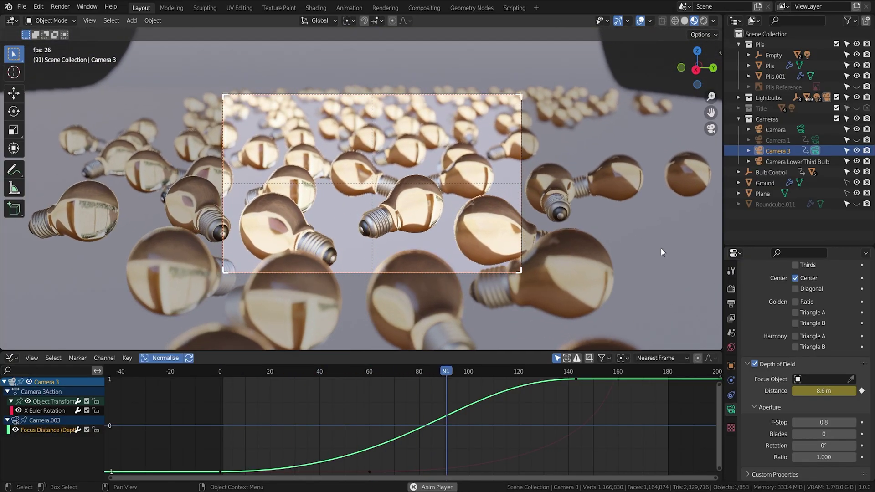
drag(412, 371, 447, 387)
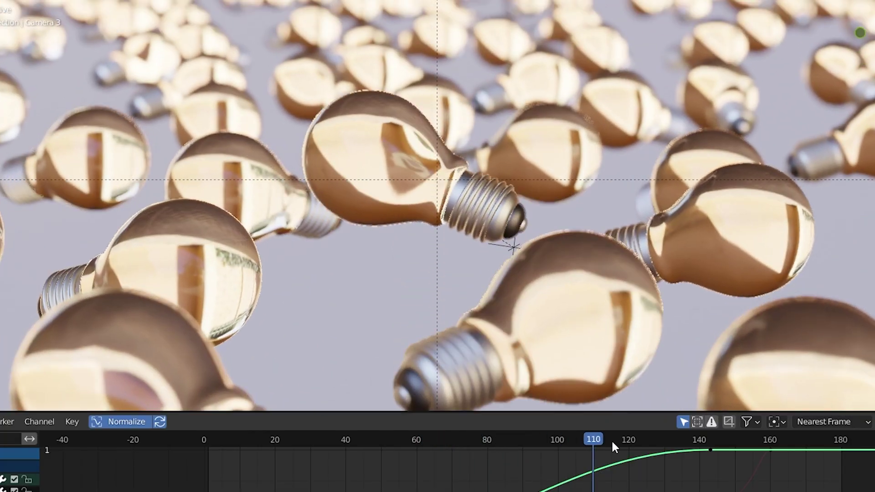
drag(525, 456, 611, 431)
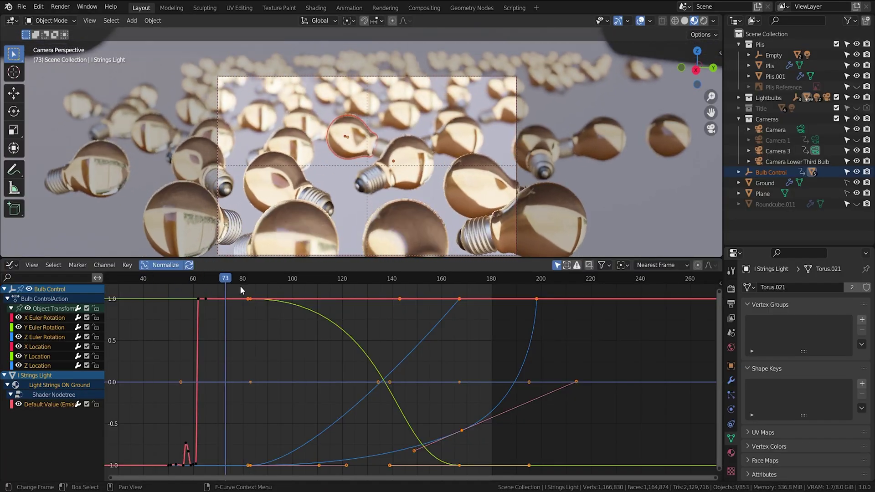
drag(240, 285, 209, 426)
middle_drag(209, 426, 351, 383)
scroll(458, 370, up, 2)
scroll(458, 371, up, 3)
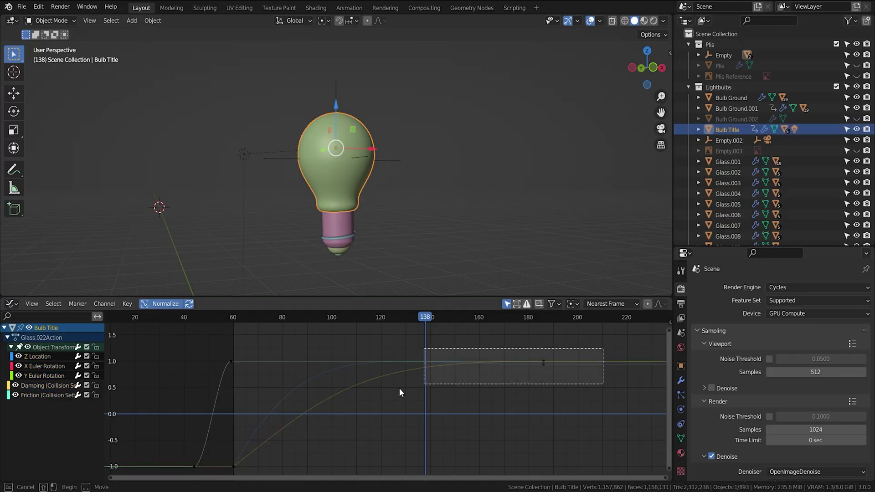
Step: Select all Bulb Title keyframes in the Graph Editor and scrub frames 92–133 to preview its rise
drag(400, 392, 161, 488)
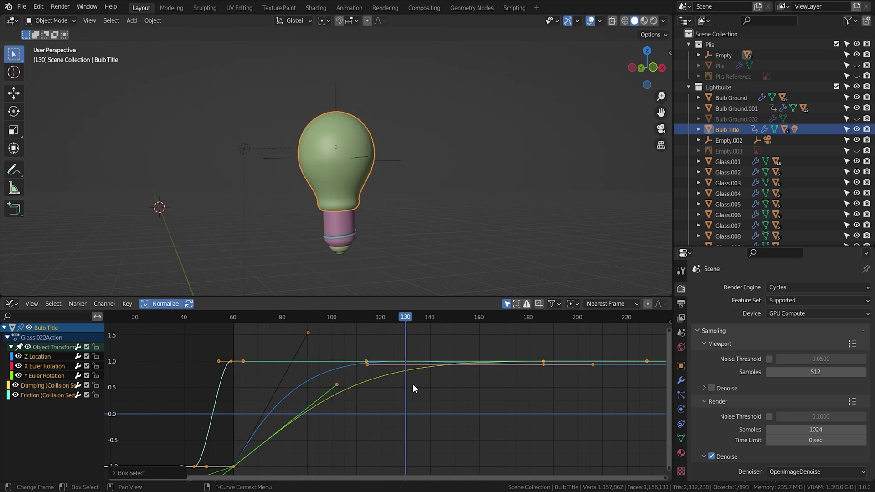
drag(419, 390, 311, 339)
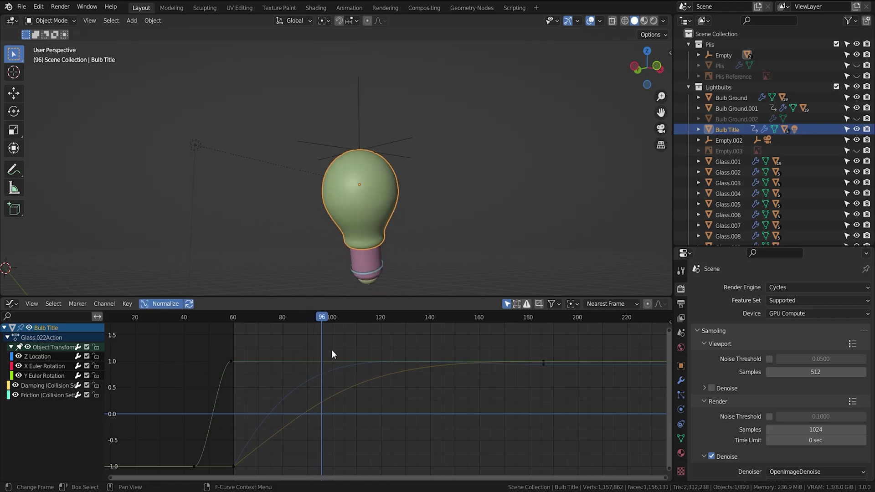
drag(332, 349, 393, 360)
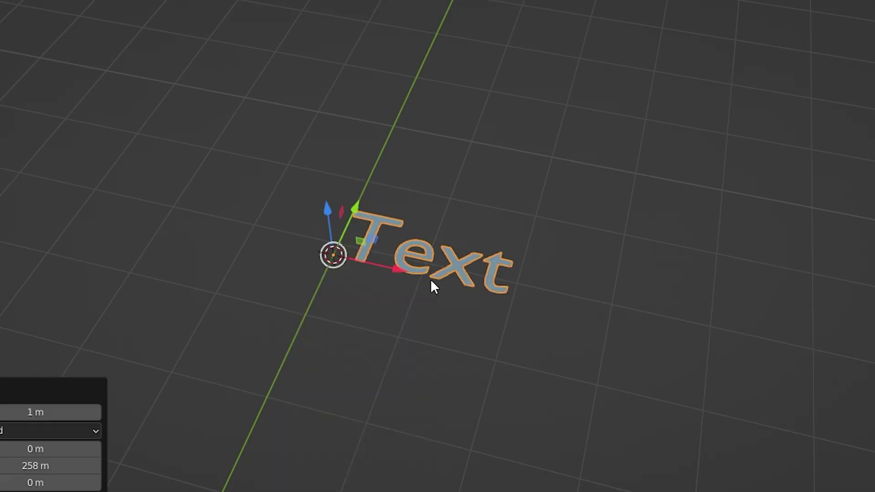
Step: Replace the default text object's wording with 'DR TA'
key(Tab)
key(BackSpace)
key(BackSpace)
key(BackSpace)
key(BackSpace)
text(DR)
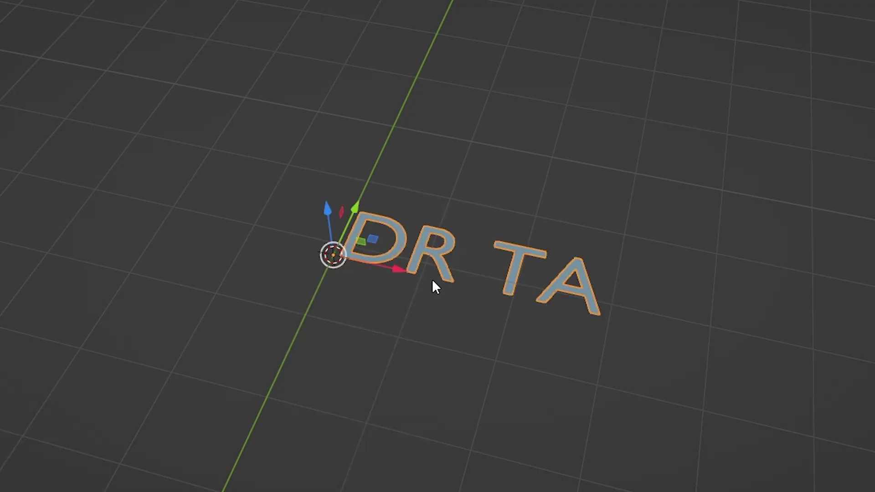
text( TA)
key(Tab)
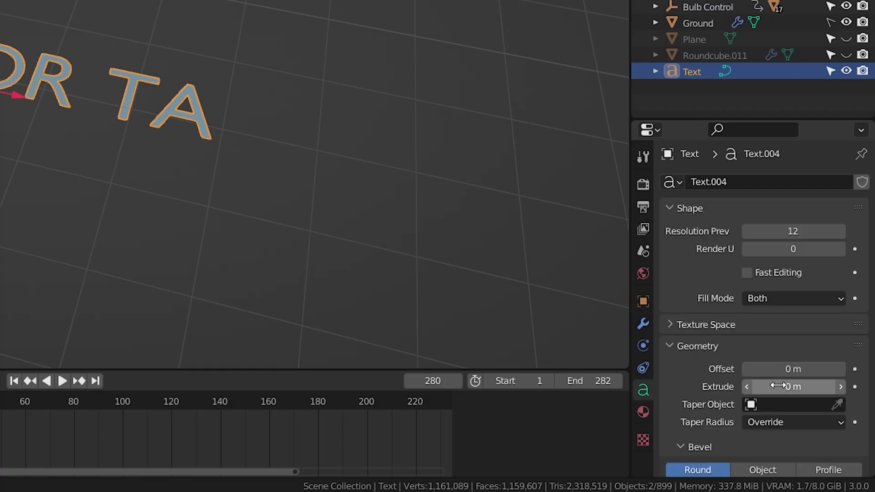
Step: Give the DR TA text an Extrude of 0.26 m and a small rounded bevel
drag(778, 385, 802, 385)
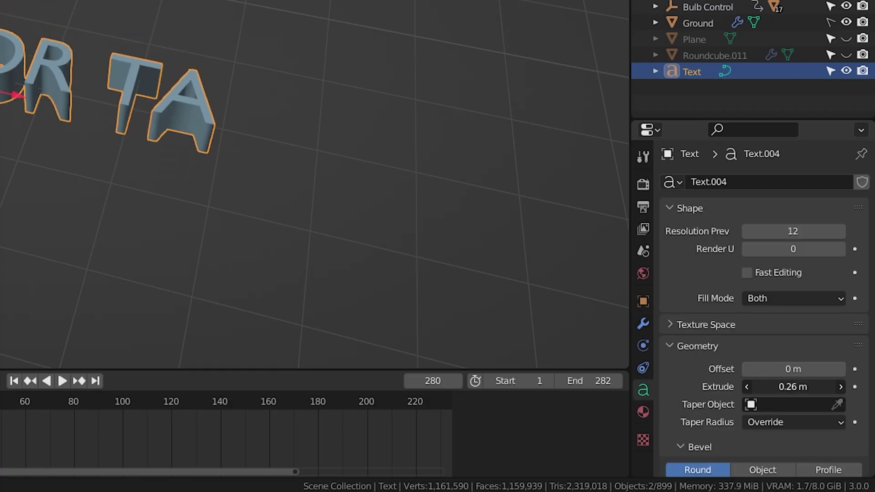
scroll(775, 319, down, 8)
scroll(219, 187, up, 5)
drag(793, 283, 802, 283)
scroll(188, 248, up, 3)
Step: Convert the text to a mesh and separate it by loose parts into individual letters
right_click(472, 263)
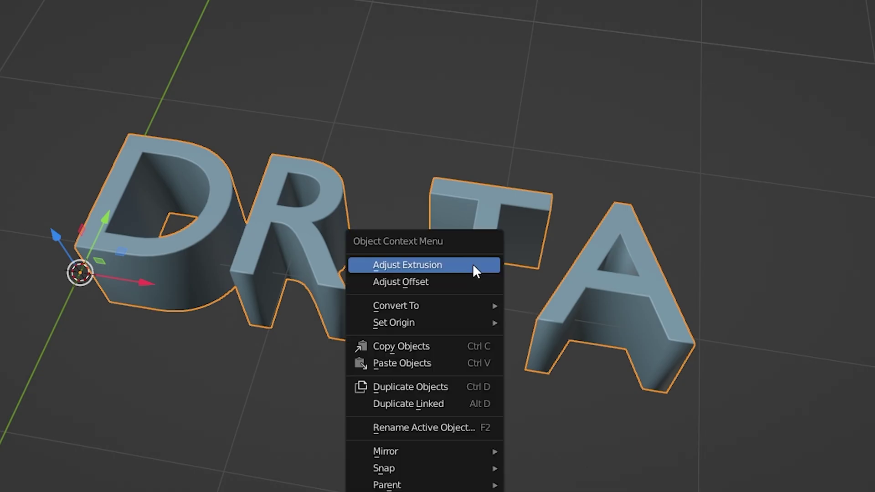
mouse_move(456, 305)
click(541, 323)
key(Tab)
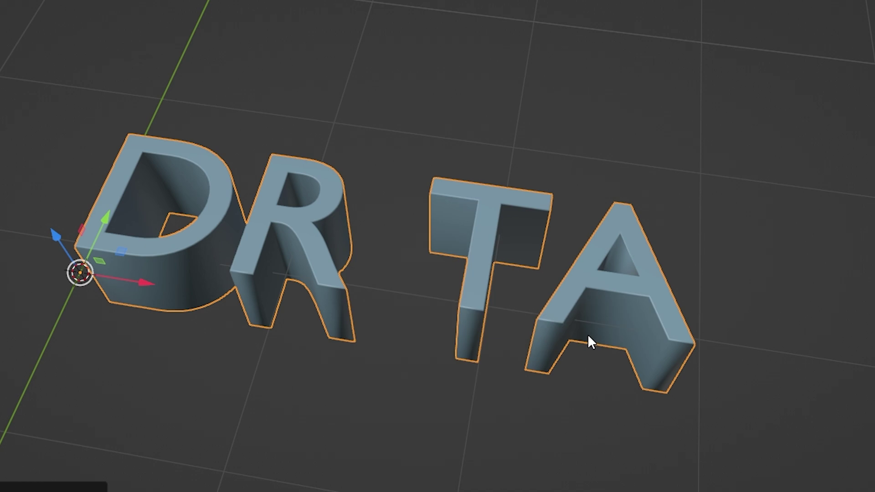
key(a)
key(p)
click(588, 336)
key(Tab)
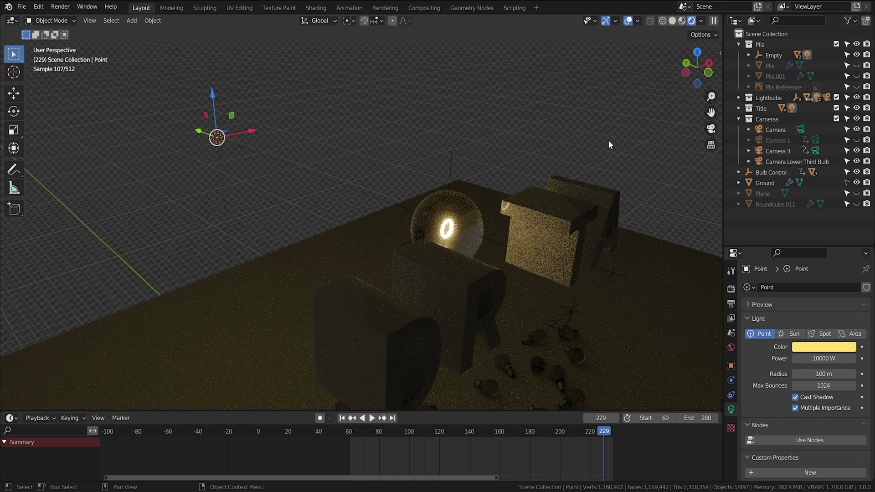
Step: Look through the scene camera, delete the point light, and maximise the viewport fullscreen
key(KP_0)
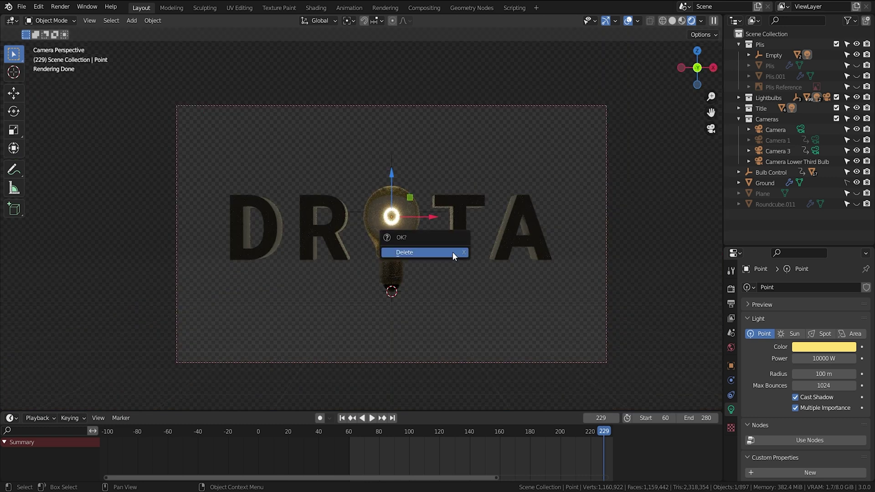
click(453, 252)
key(ctrl+alt+space)
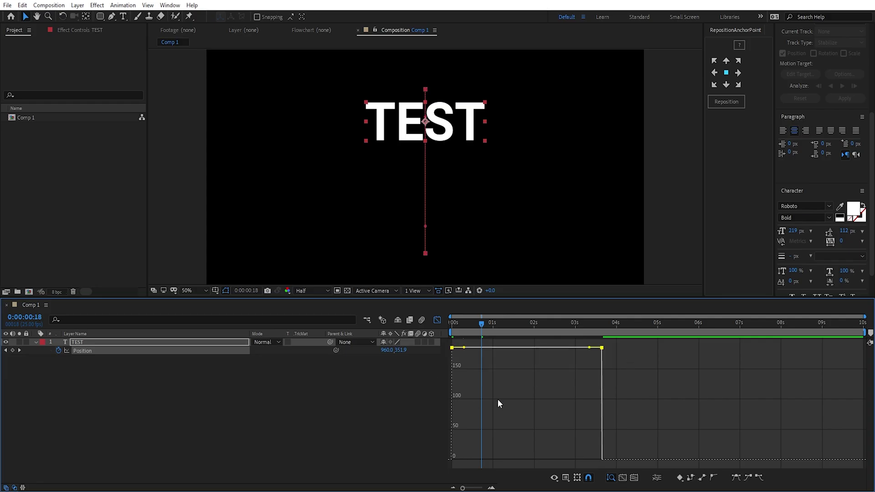
Step: Apply Easy Ease to the TEST Position keyframes and drag the influence handle to peak speed early
key(F9)
drag(577, 459, 500, 457)
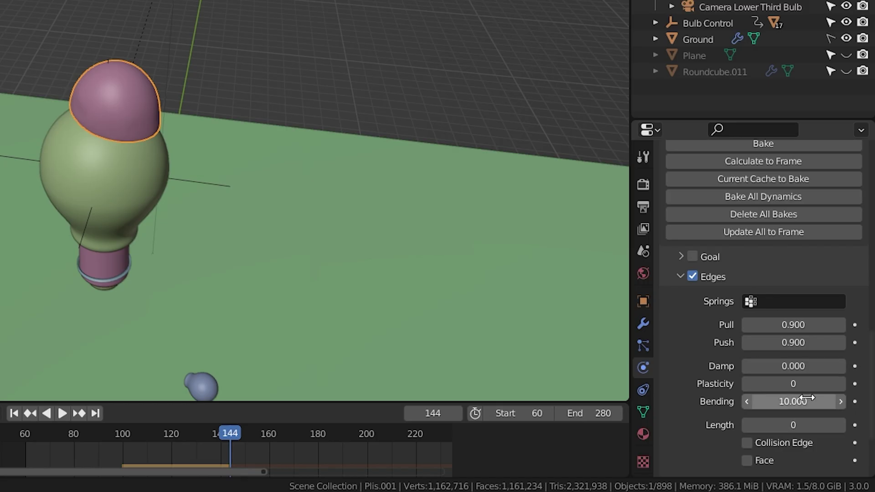
Step: Enable Collision Edge in the Soft Body Edges settings of Plis.001
scroll(774, 365, down, 5)
click(746, 344)
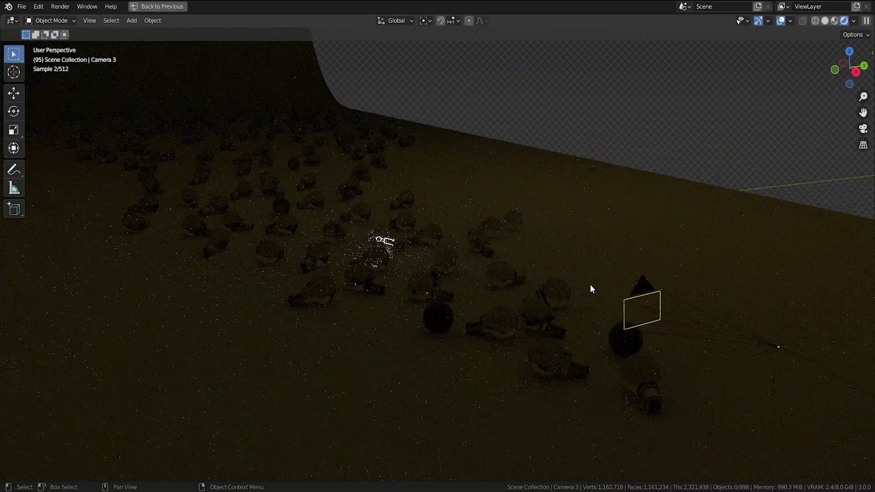
Step: Connect the Basic_2K_03.dds image's Color output to the World Background node's Color input
middle_drag(587, 287, 546, 293)
key(KP_0)
key(ctrl+alt+space)
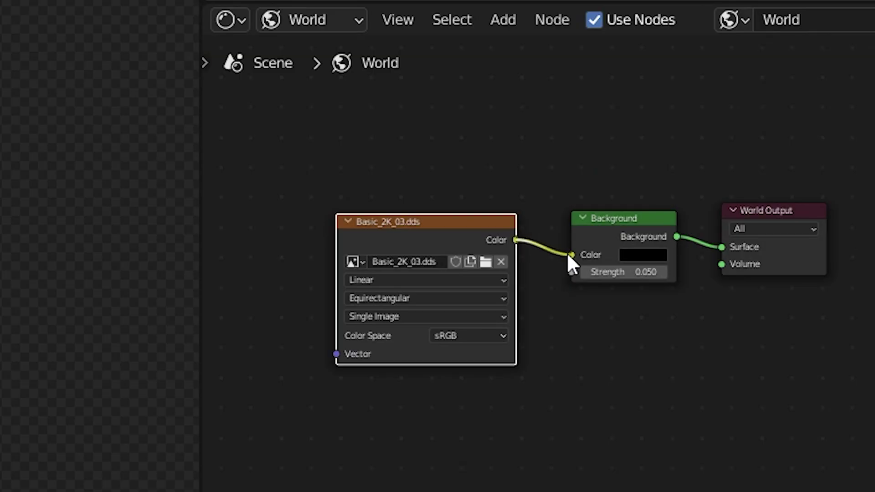
drag(569, 255, 571, 255)
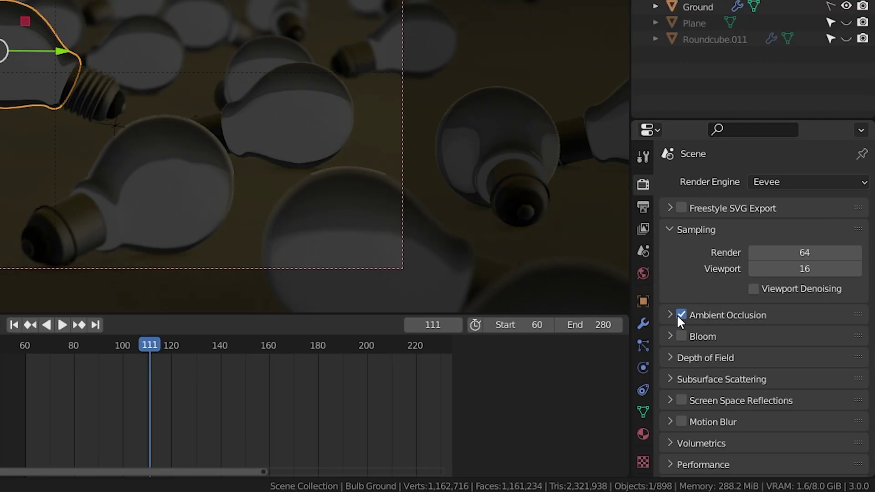
Step: Switch the render engine from Eevee to Cycles and set the render samples to 1024
click(667, 315)
scroll(75, 183, up, 4)
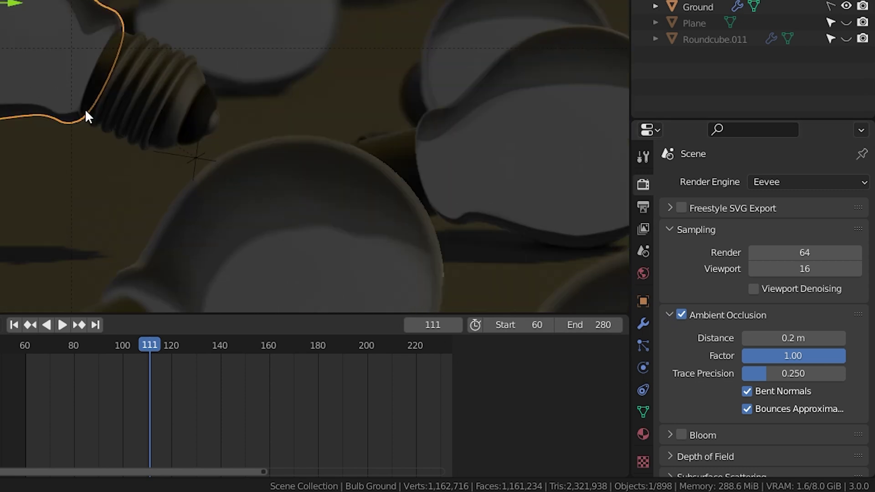
shift+scroll(87, 98, down, 2)
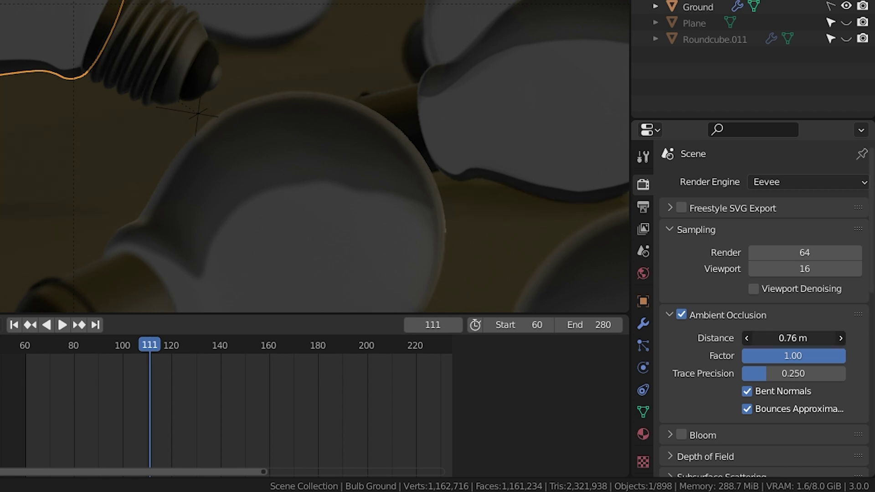
click(770, 179)
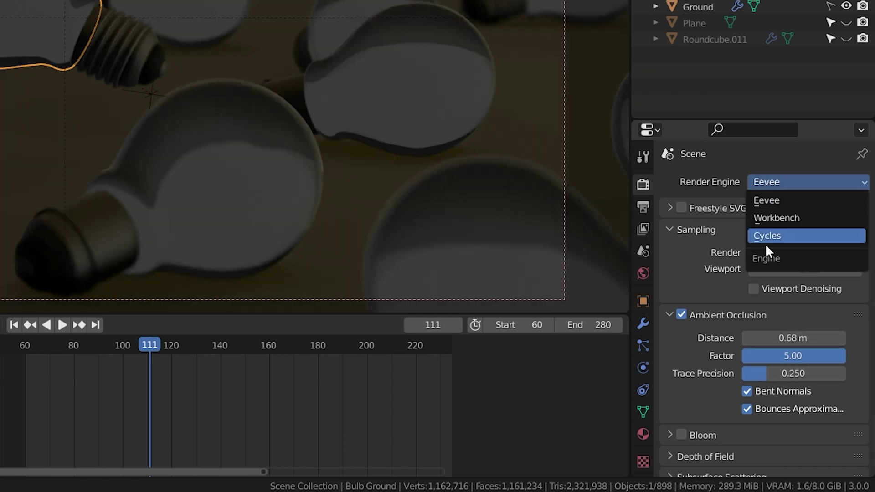
click(772, 233)
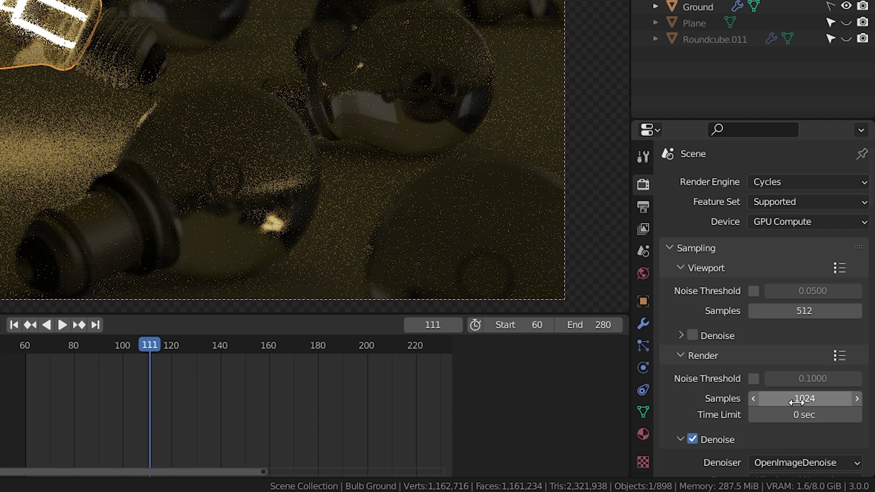
click(796, 402)
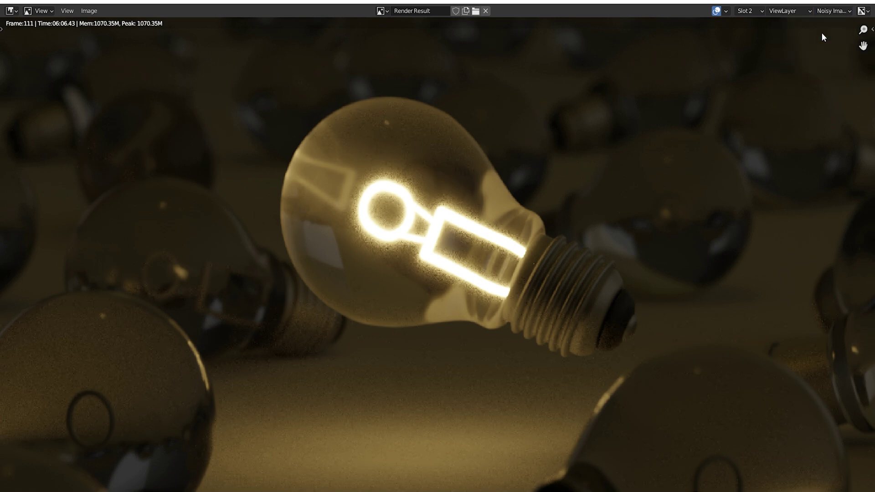
Step: Compare the Noisy Image pass, then move the Render Layers, Viewer and Composite nodes lower
click(827, 11)
click(822, 21)
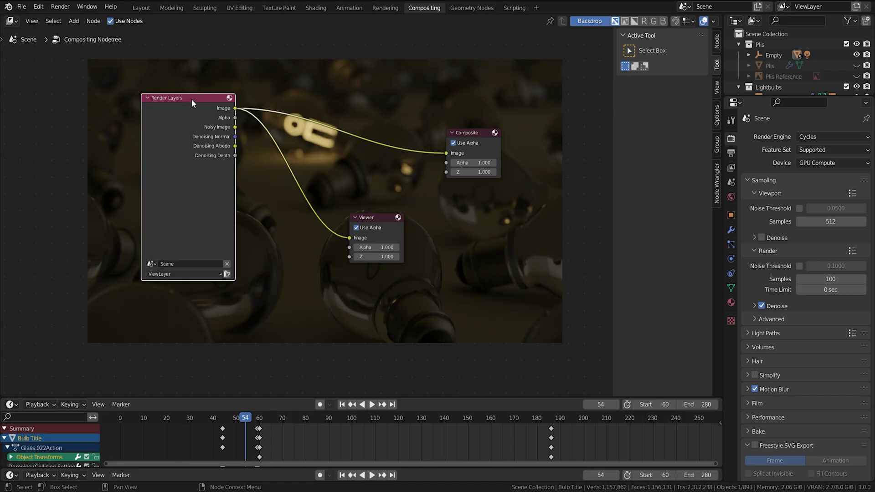
drag(192, 99, 157, 216)
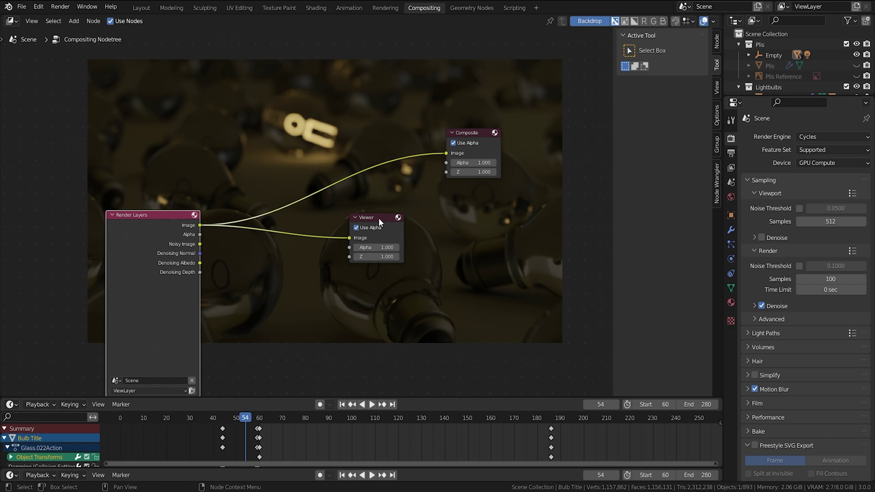
drag(379, 218, 316, 304)
drag(466, 130, 474, 319)
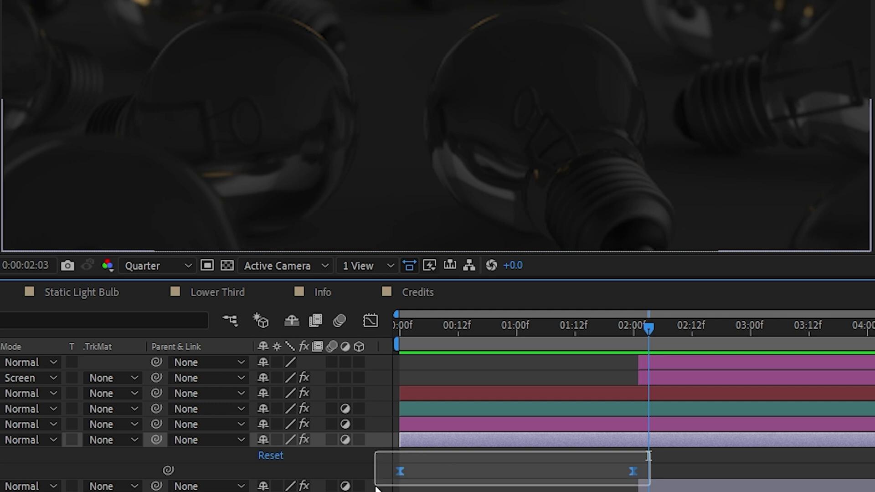
Step: Place Track Point 1 on the bulb glass in Shot 1 and analyze it forward
mouse_move(576, 351)
mouse_down()
mouse_move(472, 359)
mouse_move(571, 358)
mouse_up()
drag(640, 342, 629, 360)
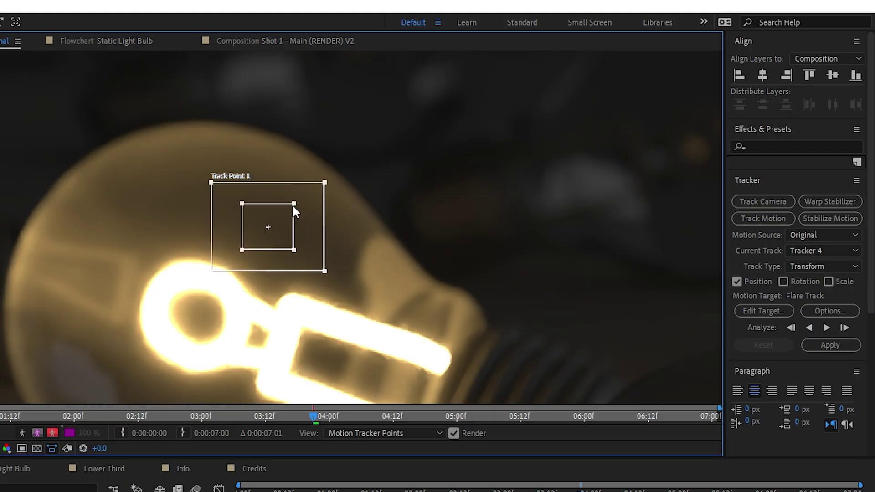
drag(269, 228, 270, 316)
click(825, 328)
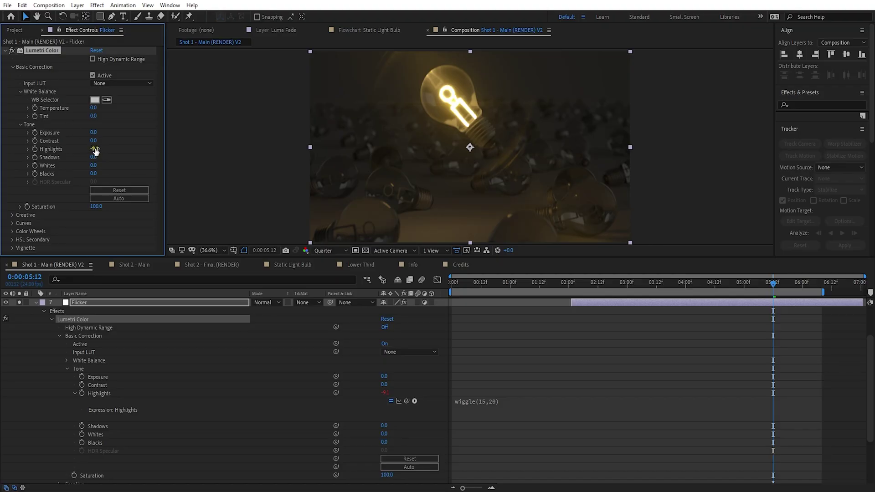
Step: Review the Flicker layer's Highlights wiggle expression and effect, then the Glow layer's effects
click(509, 407)
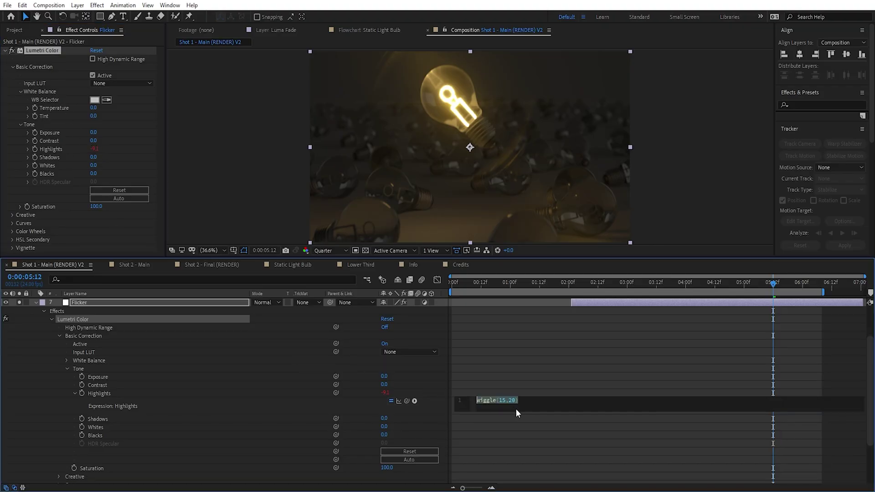
click(526, 406)
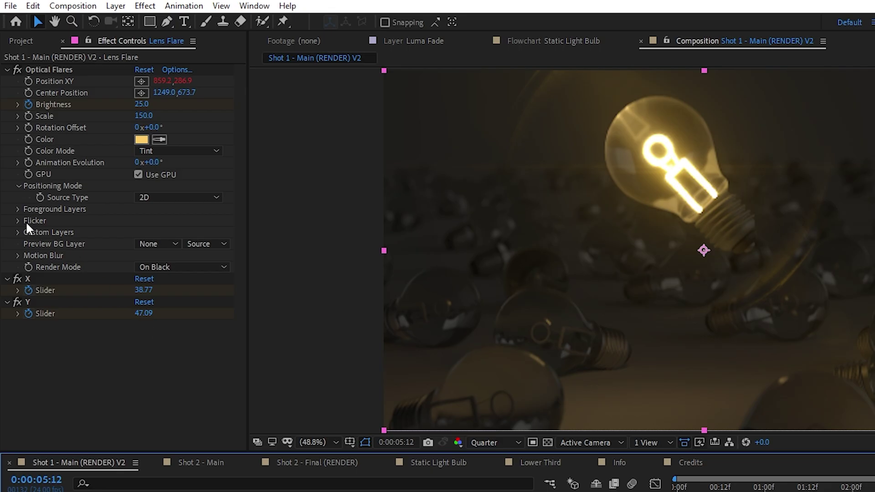
click(17, 219)
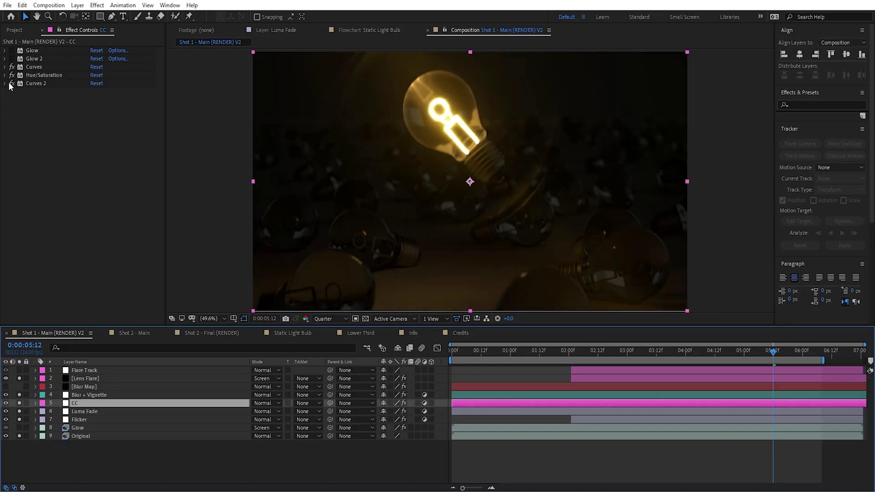
click(73, 429)
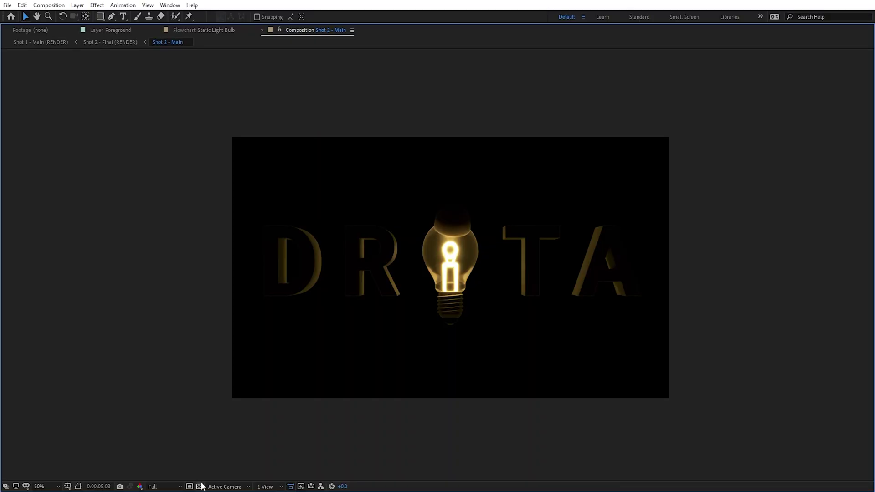
Step: Show the transparency grid at 100% zoom and solo the Lightwrap Broad and Lightwrap Tight layers
click(200, 487)
key(slash)
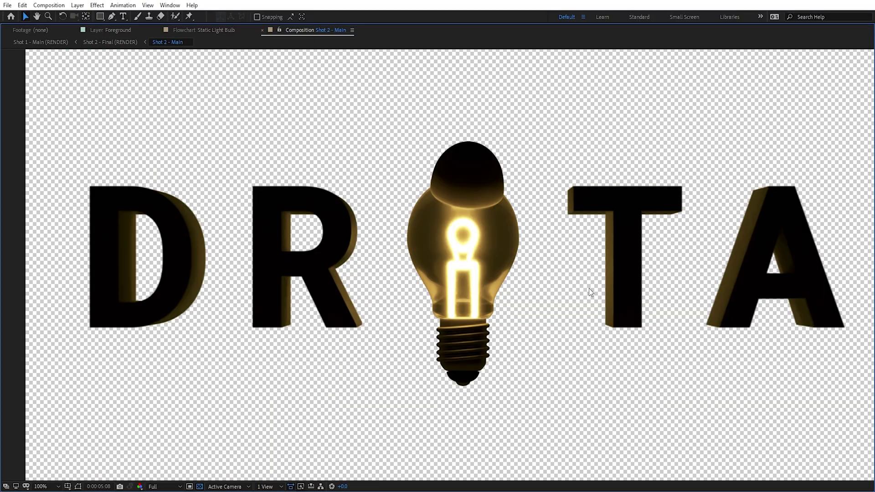
mouse_move(598, 285)
mouse_down()
mouse_move(464, 280)
mouse_move(583, 281)
mouse_up()
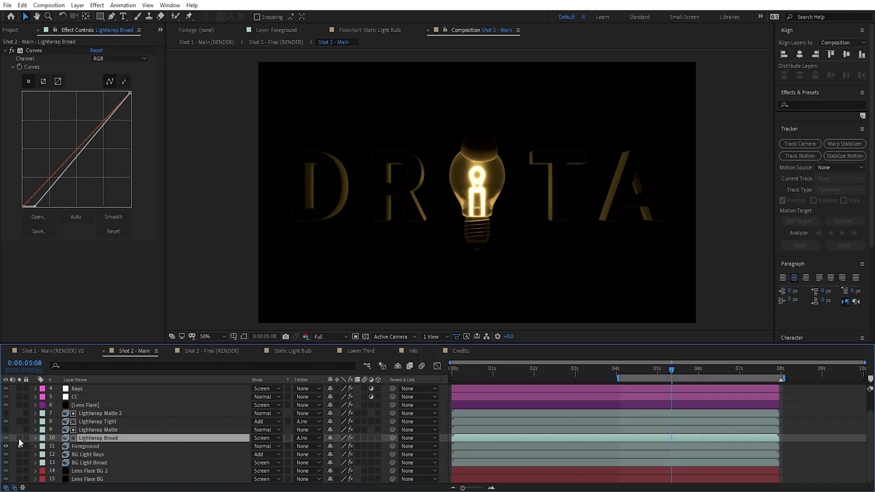
click(19, 438)
click(20, 422)
Step: Inspect the Lightwrap Matte, Curves and BG Light effects, solo BG Light Rays, then expand Shot 2 Final's Lens Blur Edges
click(92, 430)
click(91, 415)
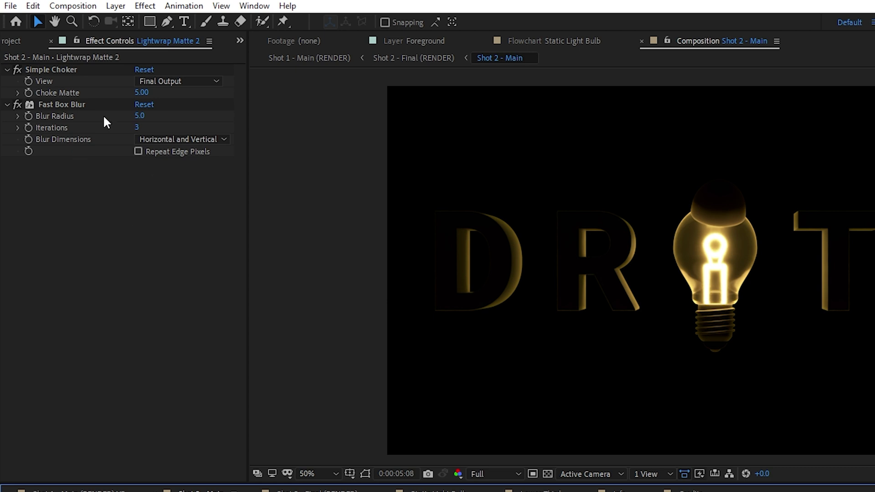
click(171, 392)
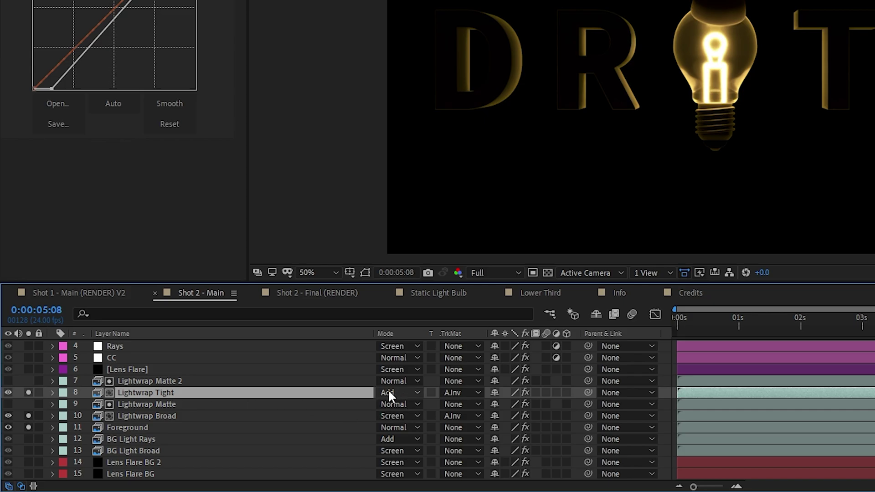
click(167, 450)
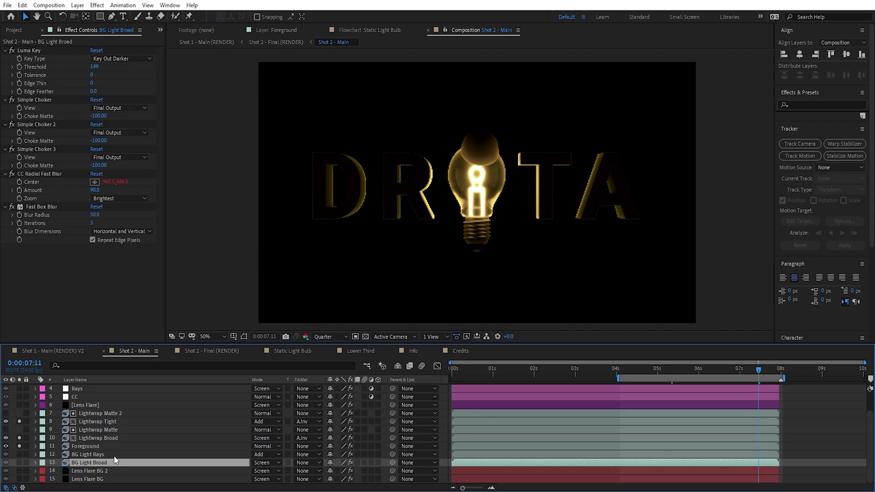
click(19, 454)
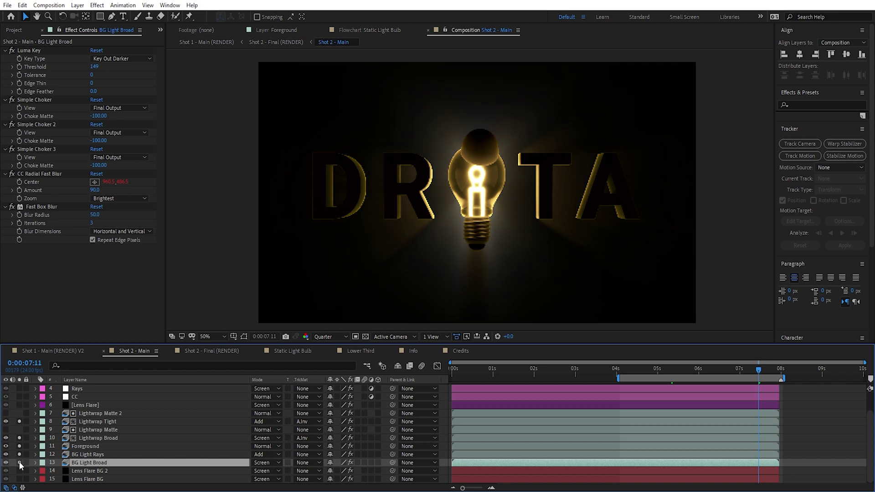
scroll(21, 461, up, 1)
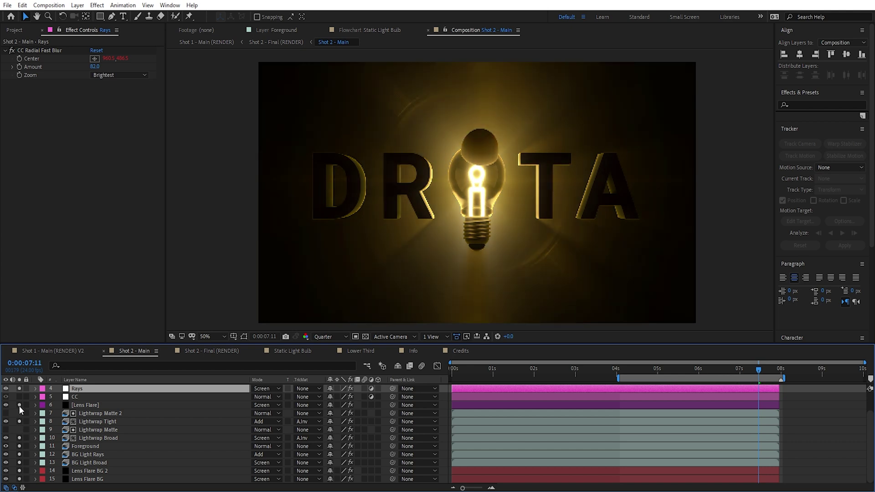
click(20, 397)
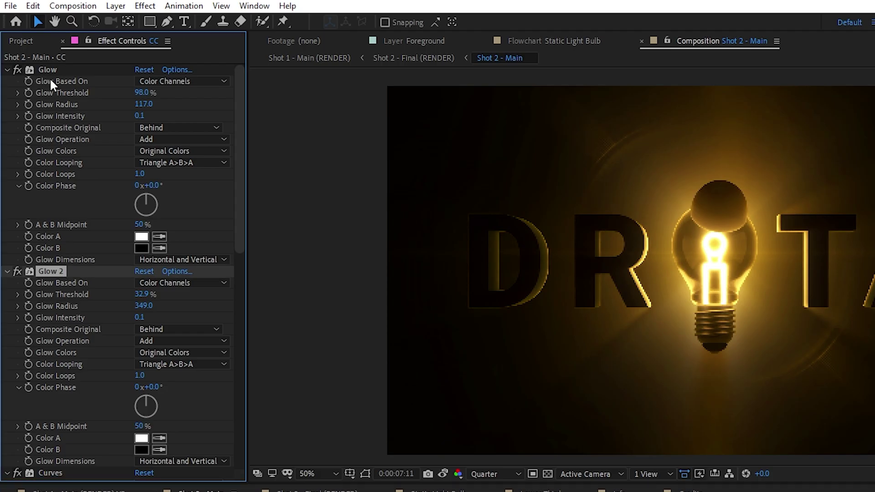
click(32, 49)
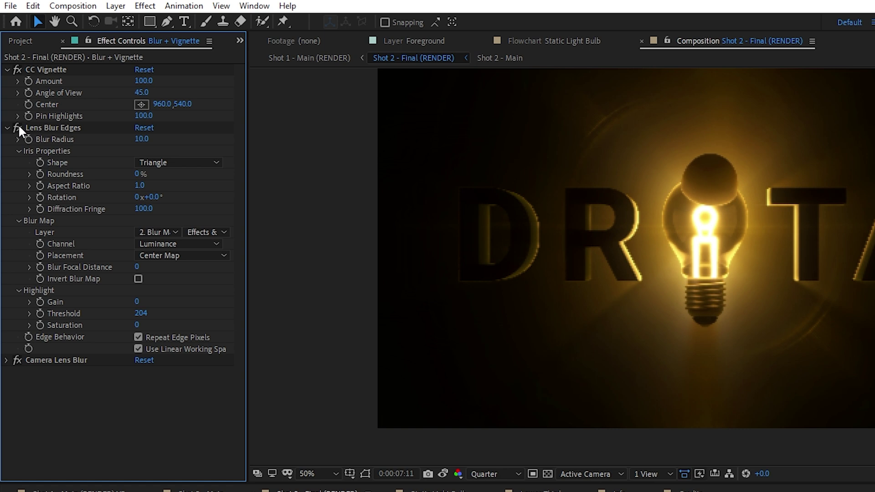
Step: Keep Blur Map as the lens blur source, centre its ramp at 960,540, and lower the Curves black point
click(160, 232)
click(206, 234)
click(206, 234)
click(228, 277)
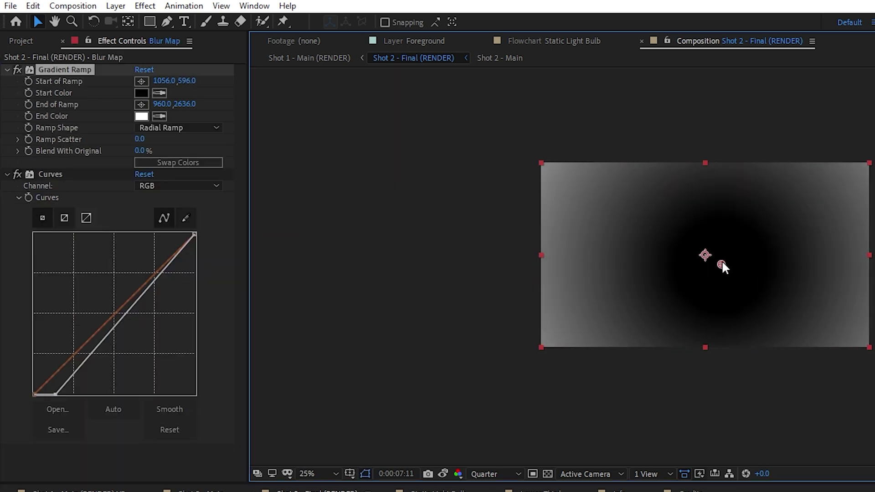
key(ctrl+z)
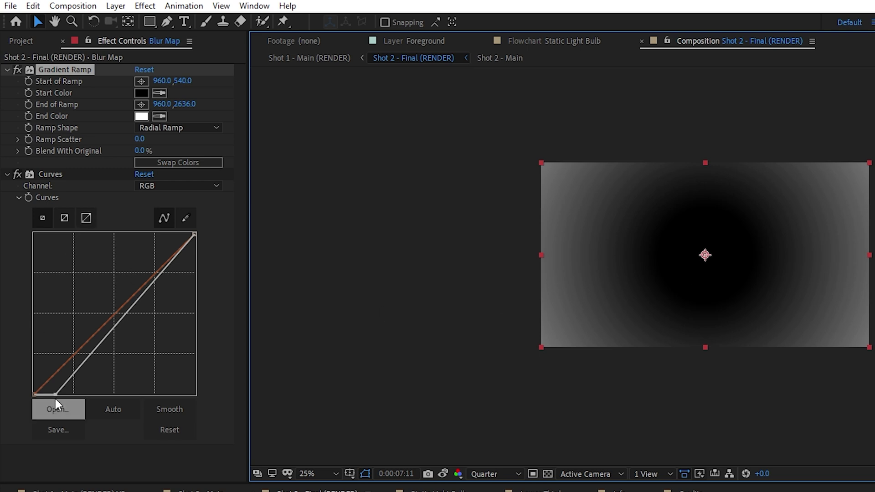
mouse_move(54, 395)
mouse_down()
mouse_move(28, 404)
mouse_move(52, 396)
mouse_move(61, 407)
mouse_up()
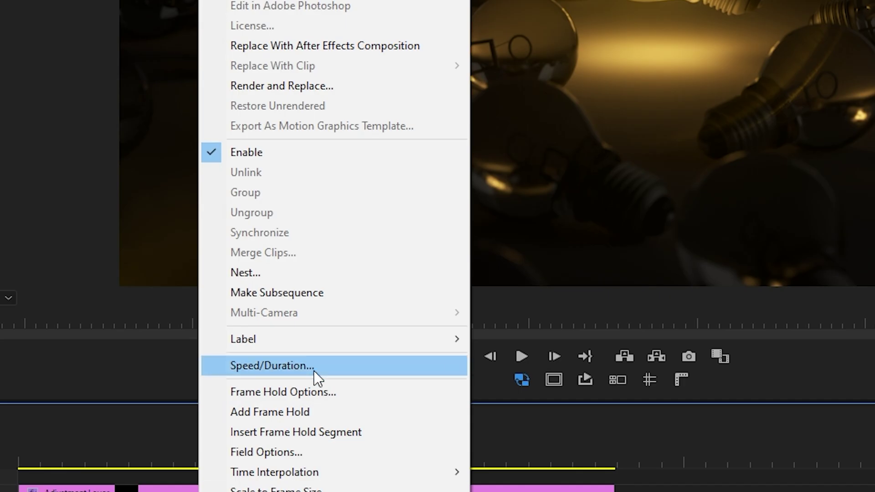
Step: Set the Shot 1 clip's speed to 105% through Speed/Duration
click(411, 312)
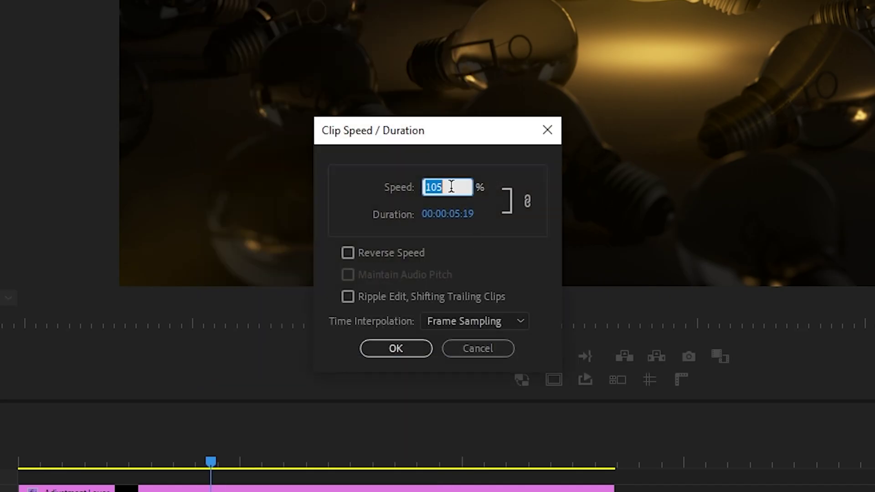
click(395, 348)
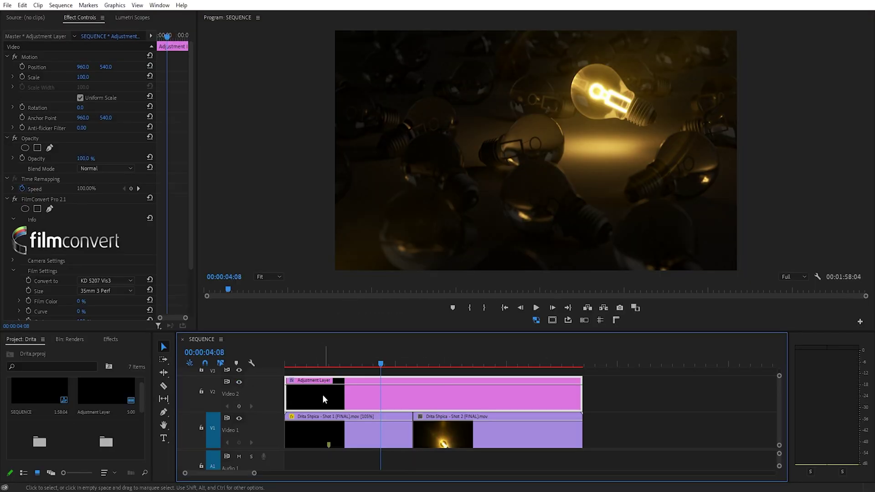
scroll(63, 169, down, 3)
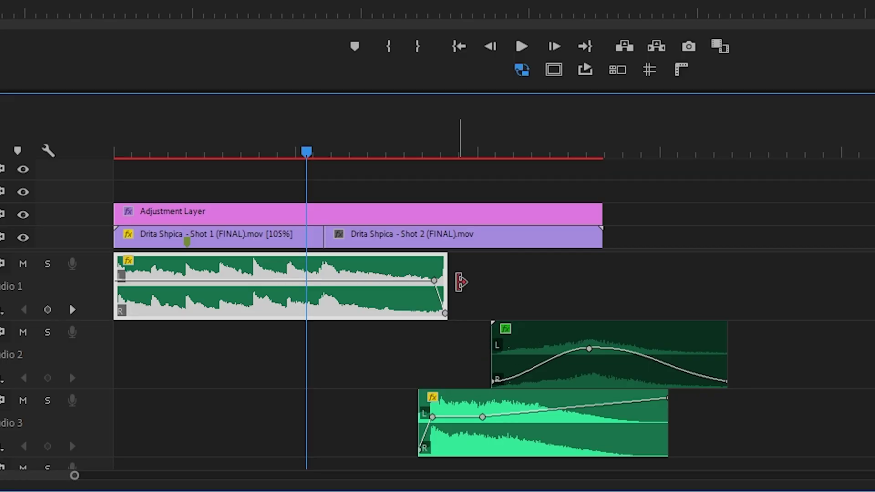
Step: Drag the Audio 1 music clip's right edge out to its new end point
drag(461, 283, 580, 311)
drag(450, 321, 448, 315)
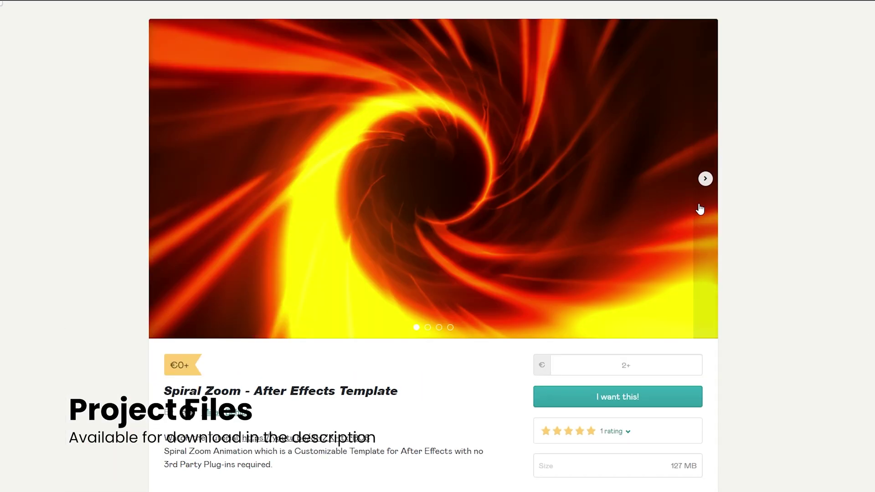
Step: Page through the Spiral Zoom preview images to the last one and enter a 420 euro price
click(700, 208)
click(699, 207)
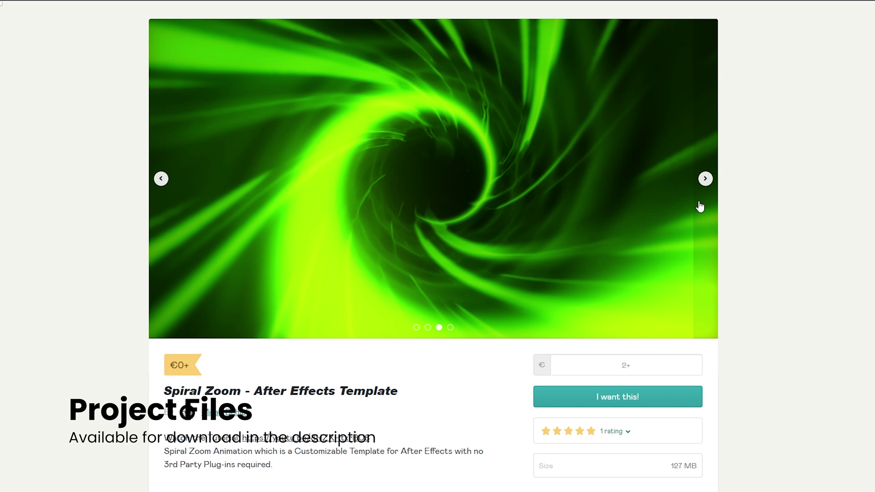
click(700, 206)
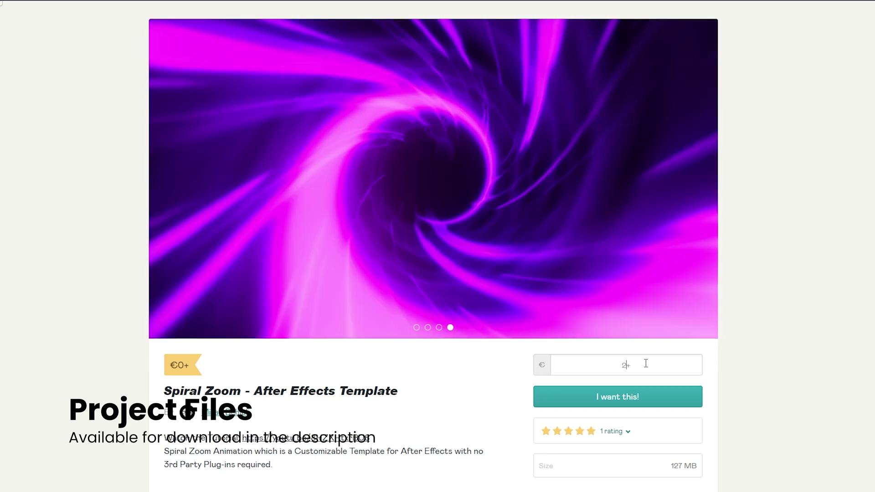
text(0)
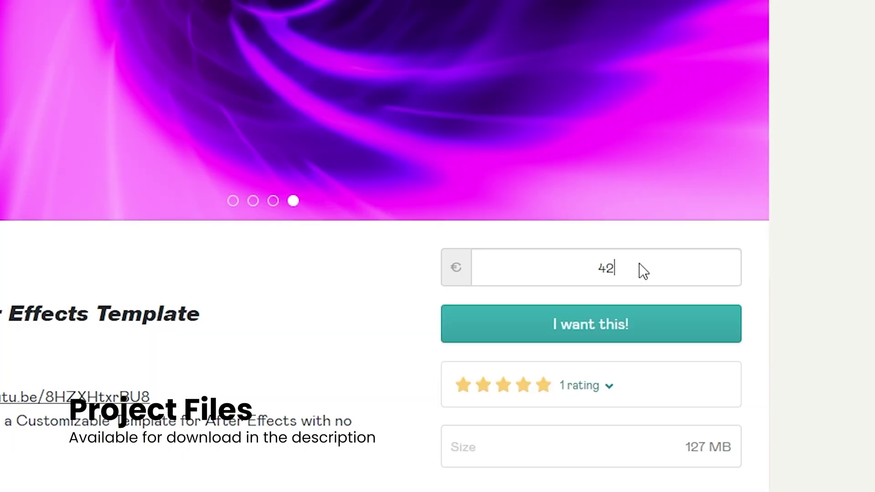